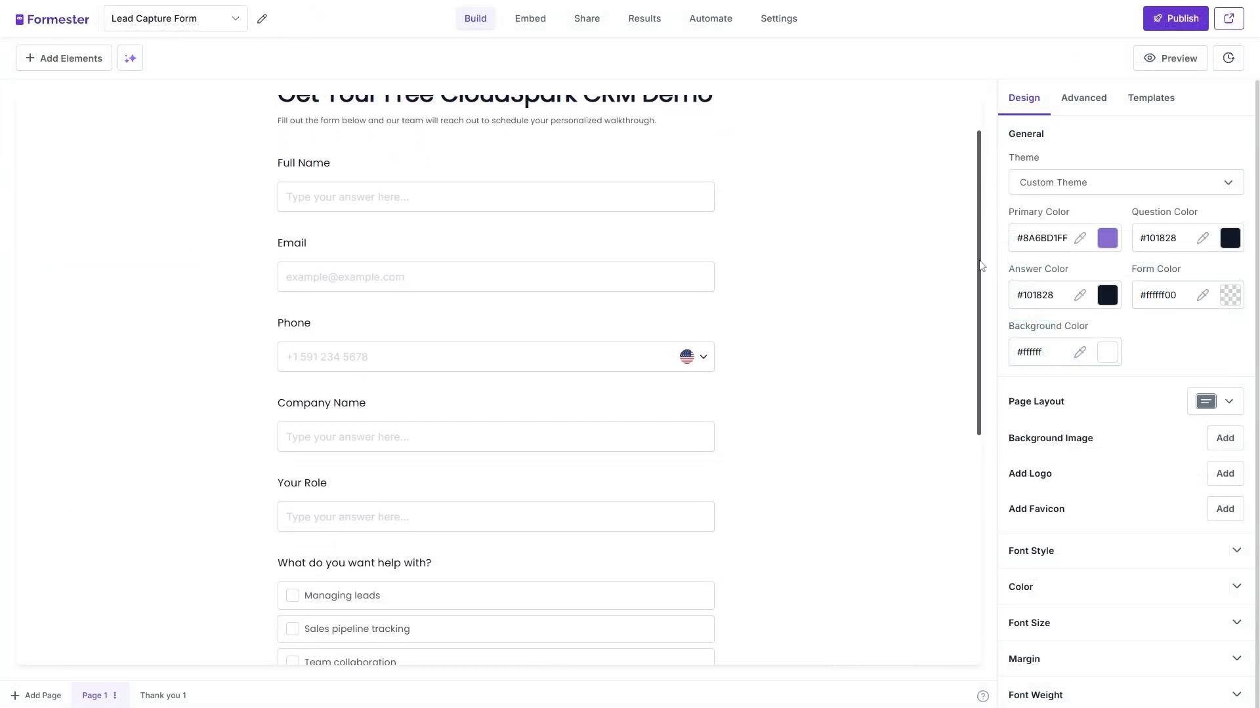
- Open the lead capture form's GTM Tracking script from the advanced form controls and review its code snippet and target page
drag(981, 265, 978, 205)
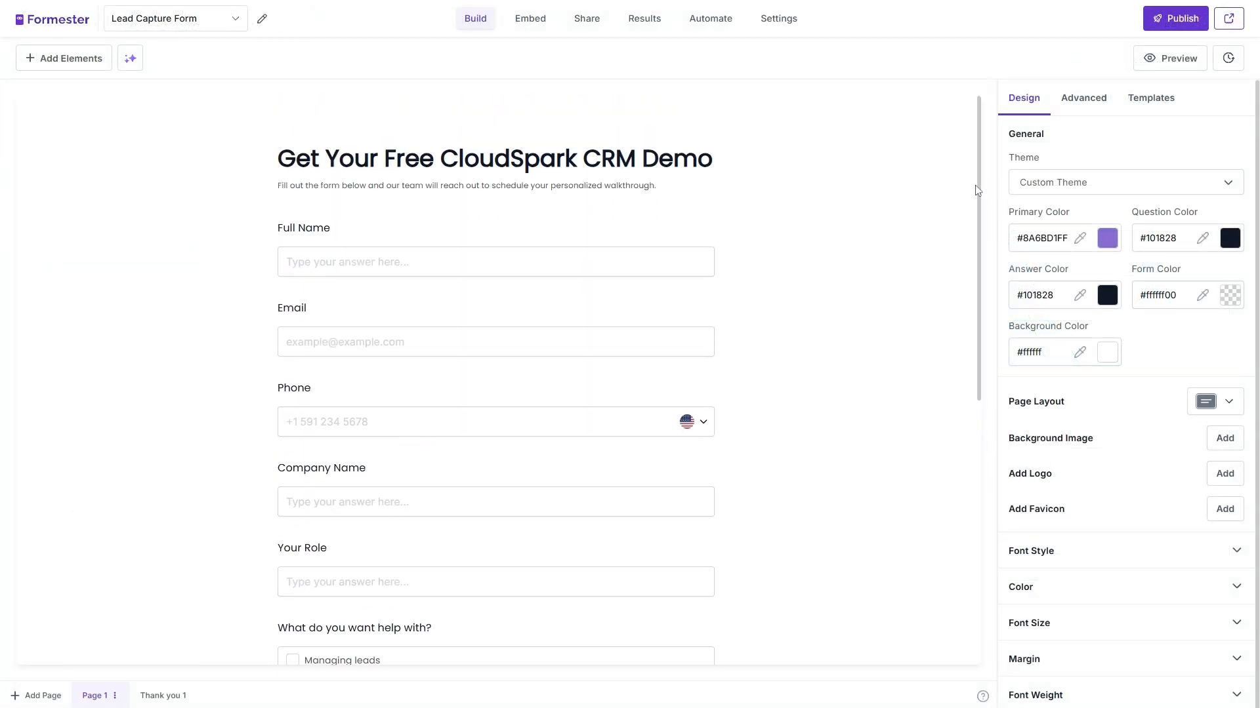
click(1086, 102)
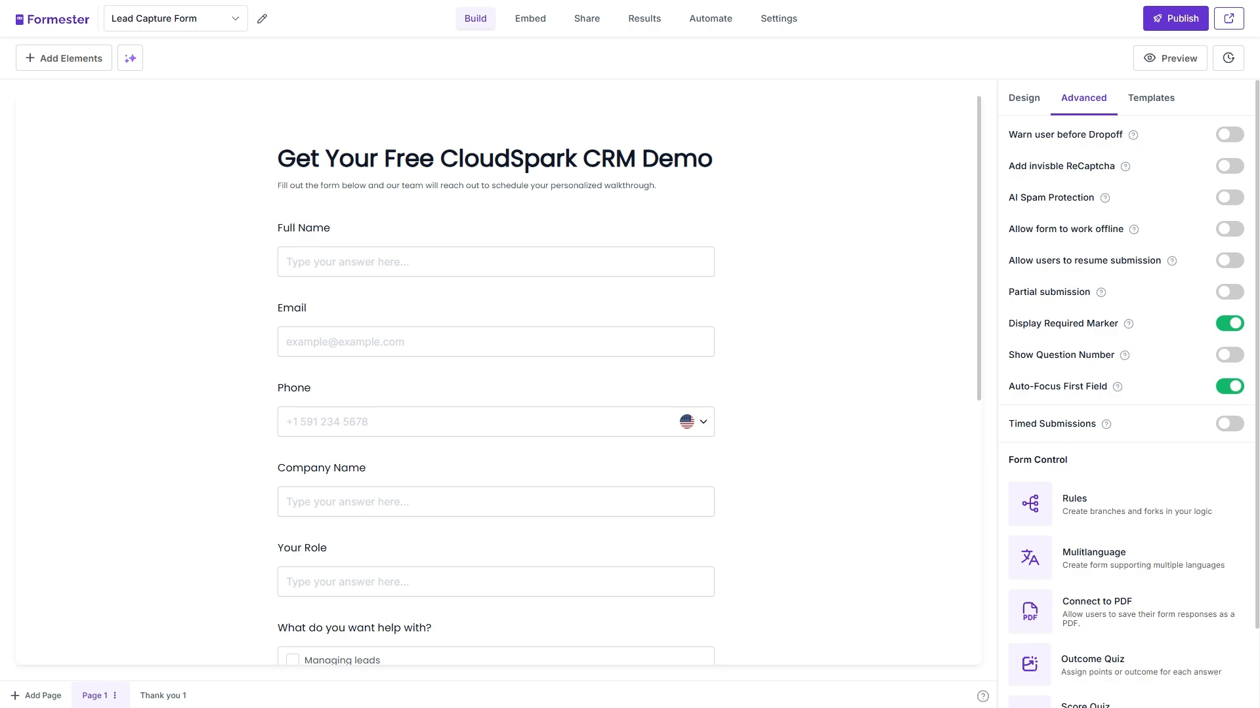
scroll(1148, 525, down, 3)
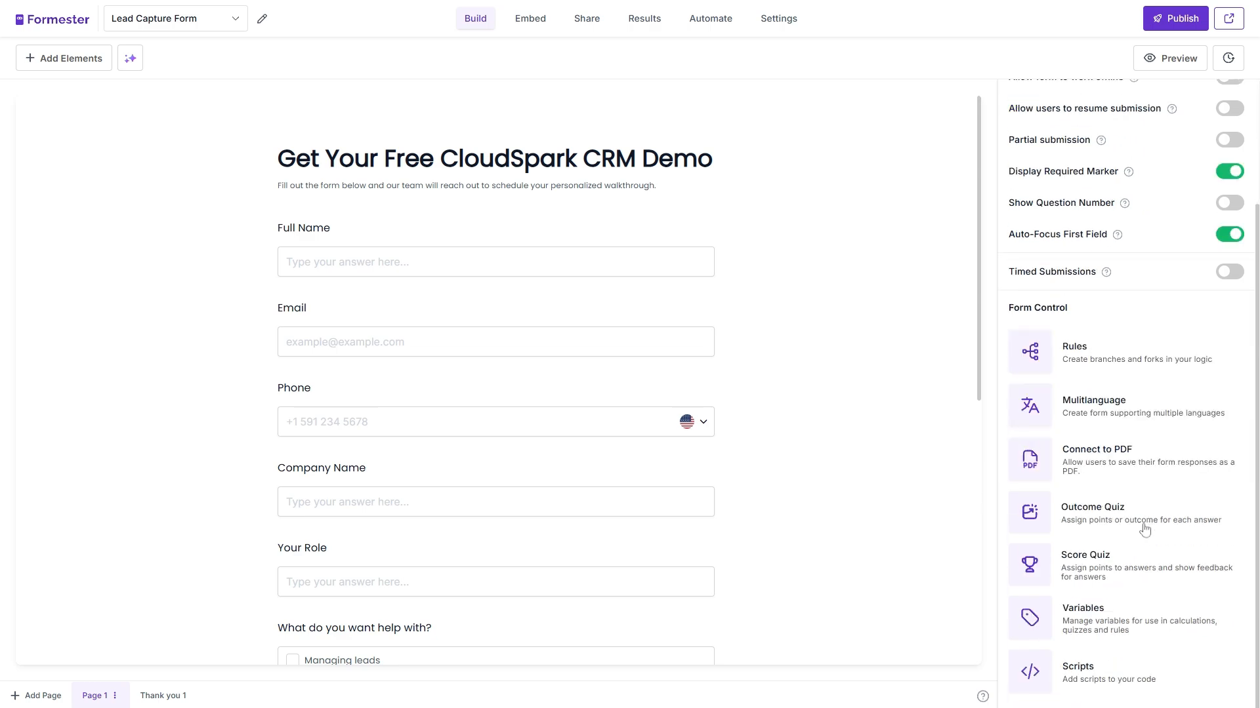
click(1107, 676)
click(1185, 110)
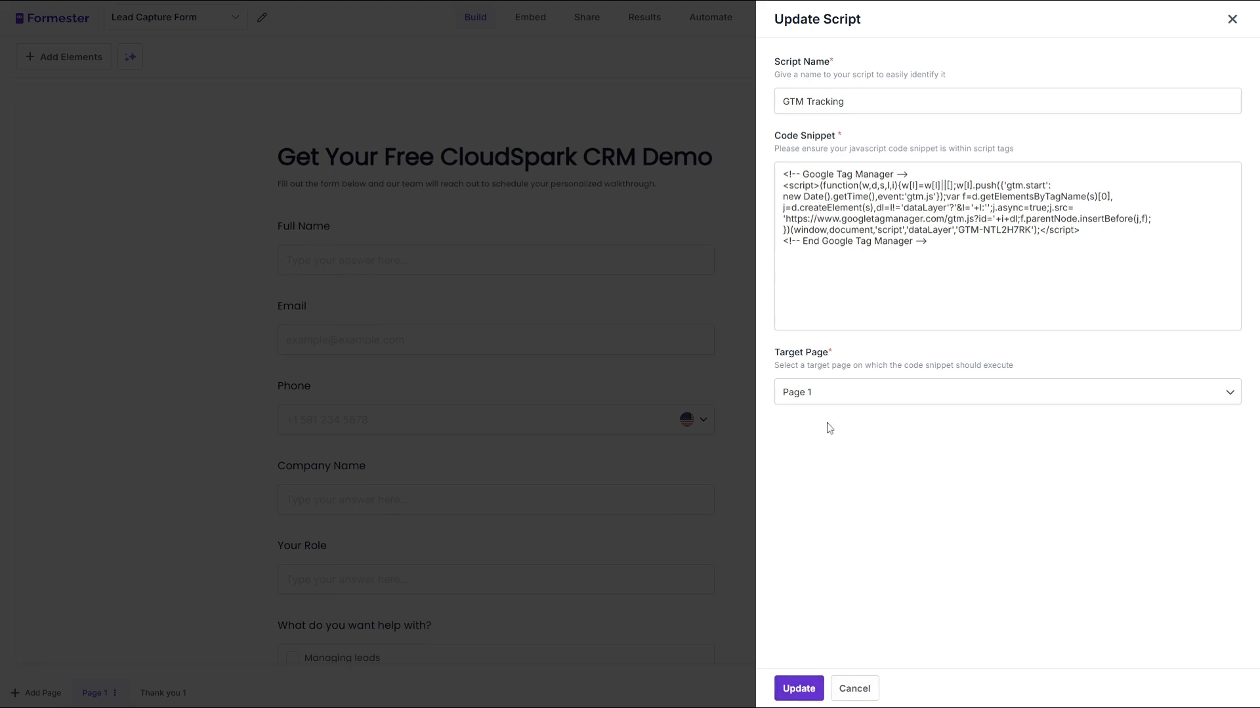
drag(929, 241, 776, 165)
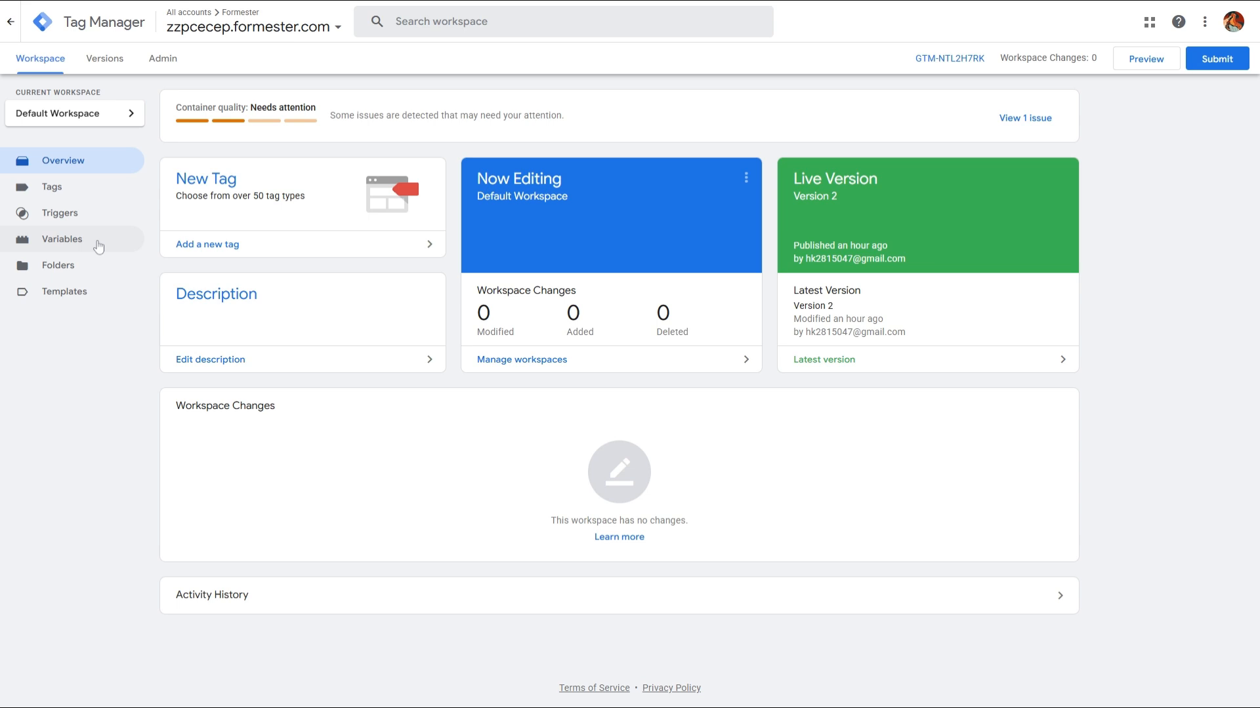
- Switch to Google Tag Manager and enable all built-in variables in the Clicks and Forms groups
click(96, 244)
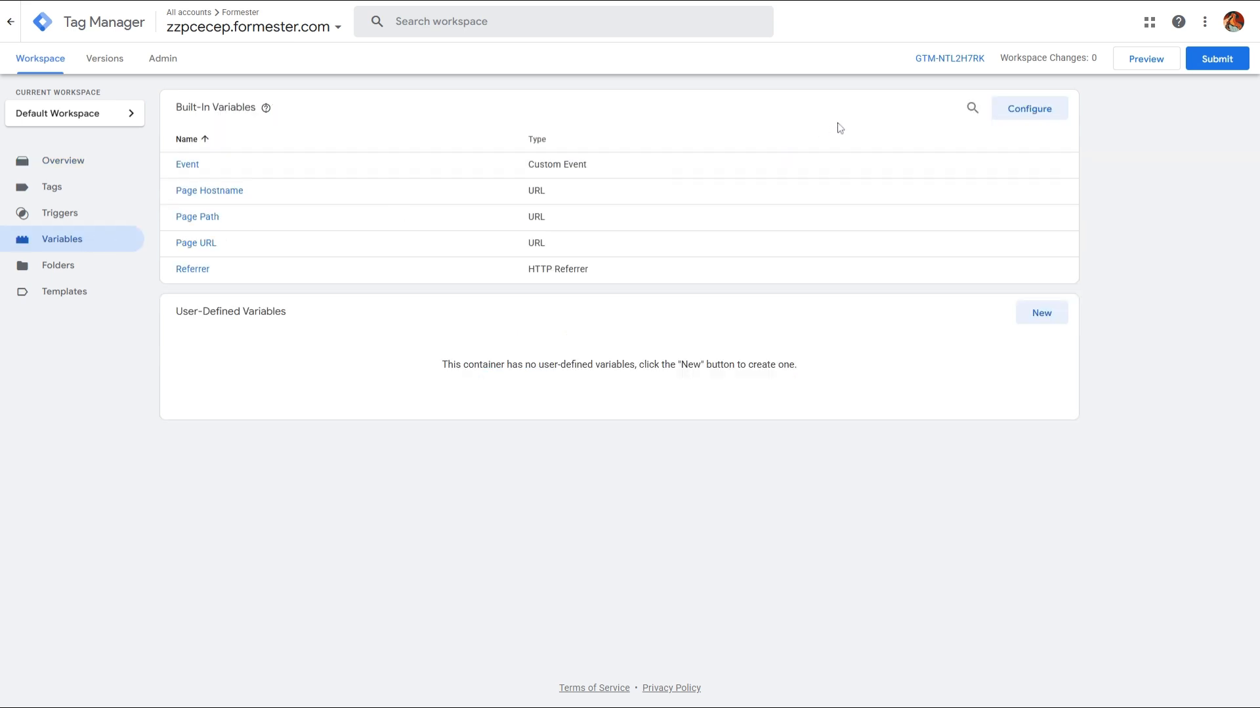
click(1043, 109)
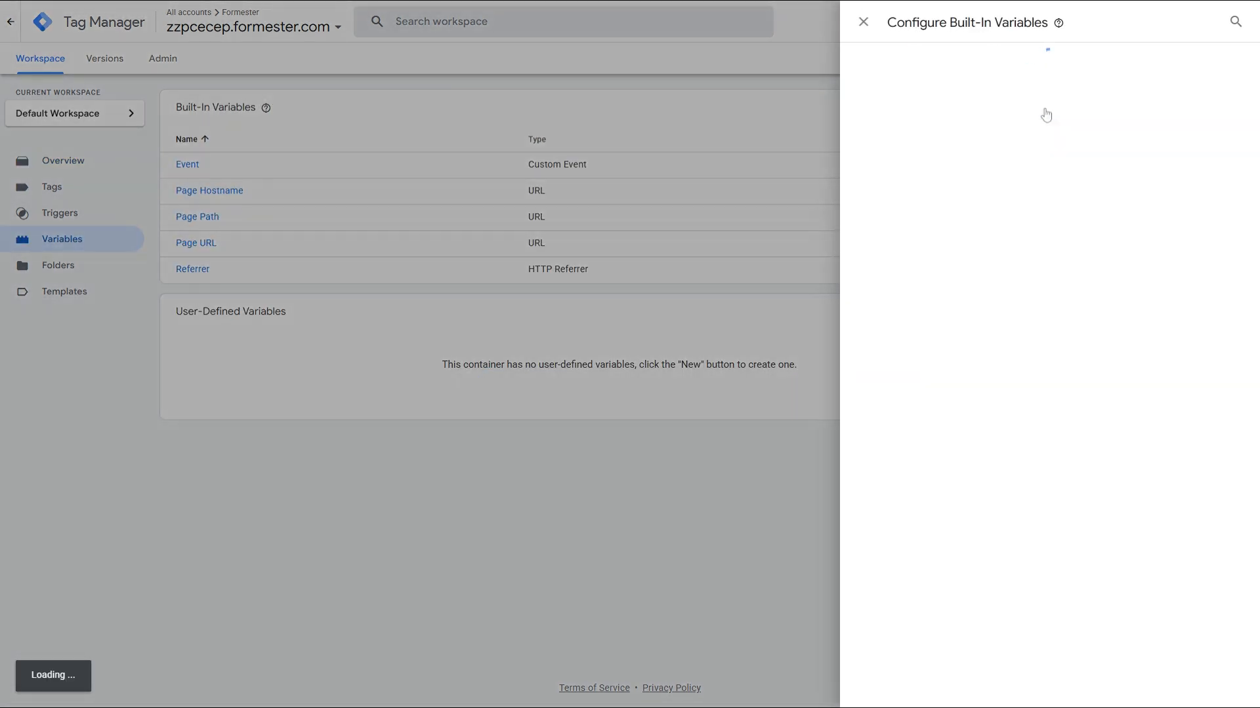
scroll(953, 402, down, 4)
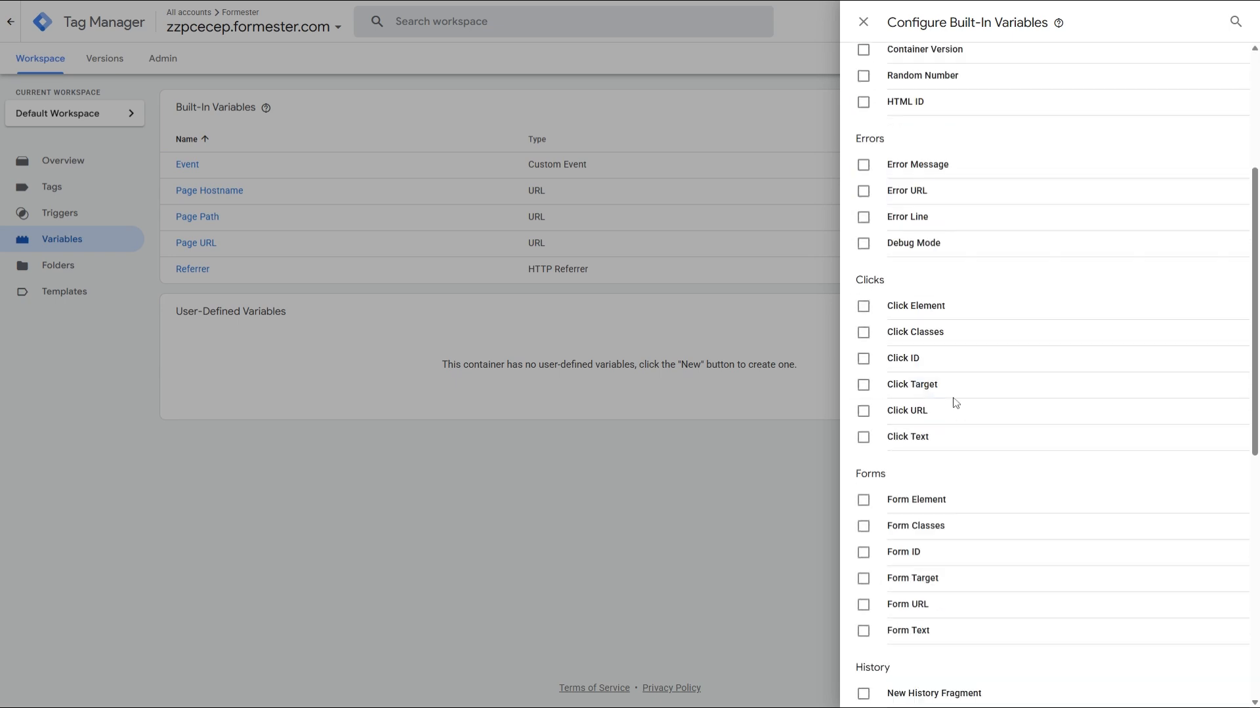
drag(854, 281, 883, 282)
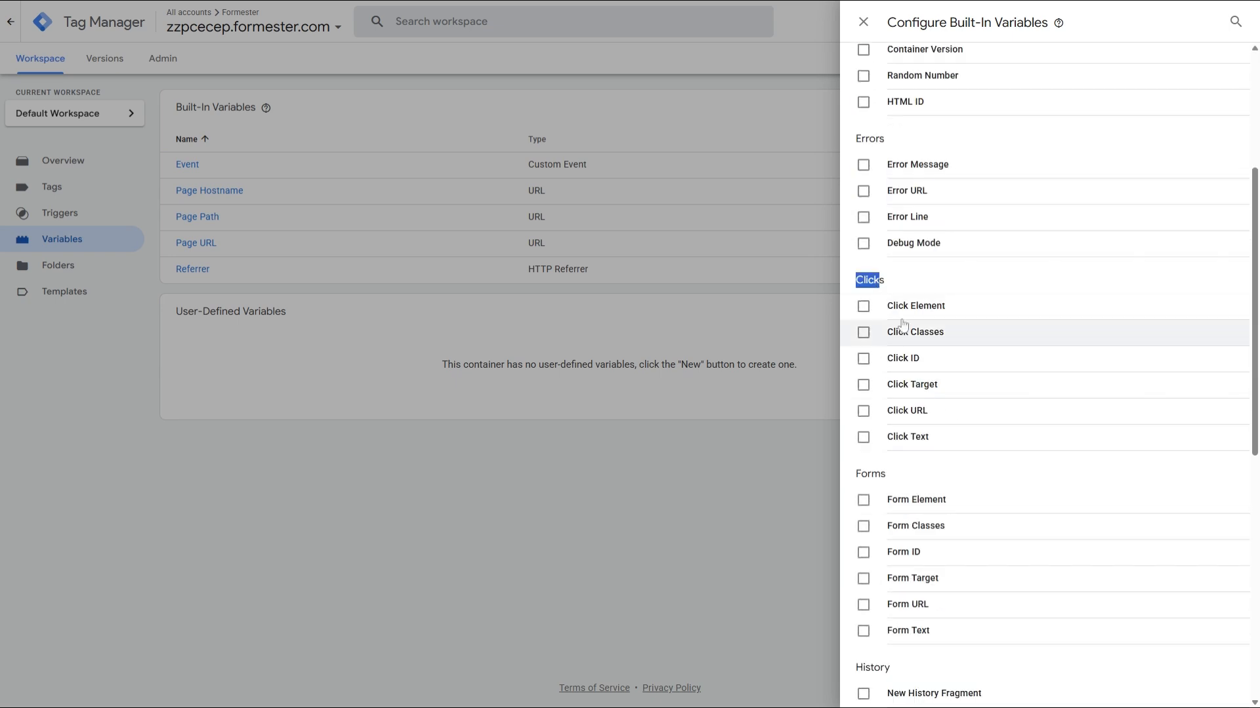
click(861, 479)
drag(858, 475, 890, 471)
click(863, 437)
click(864, 411)
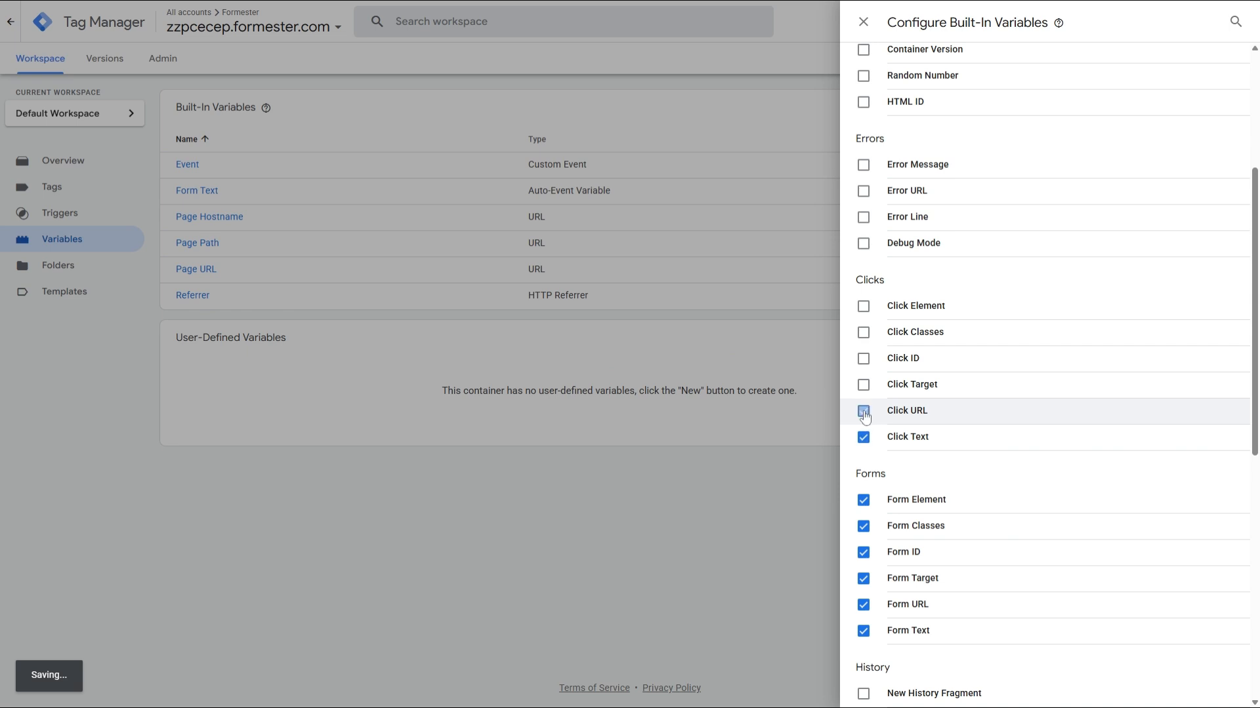
click(863, 385)
click(864, 358)
click(863, 332)
click(864, 306)
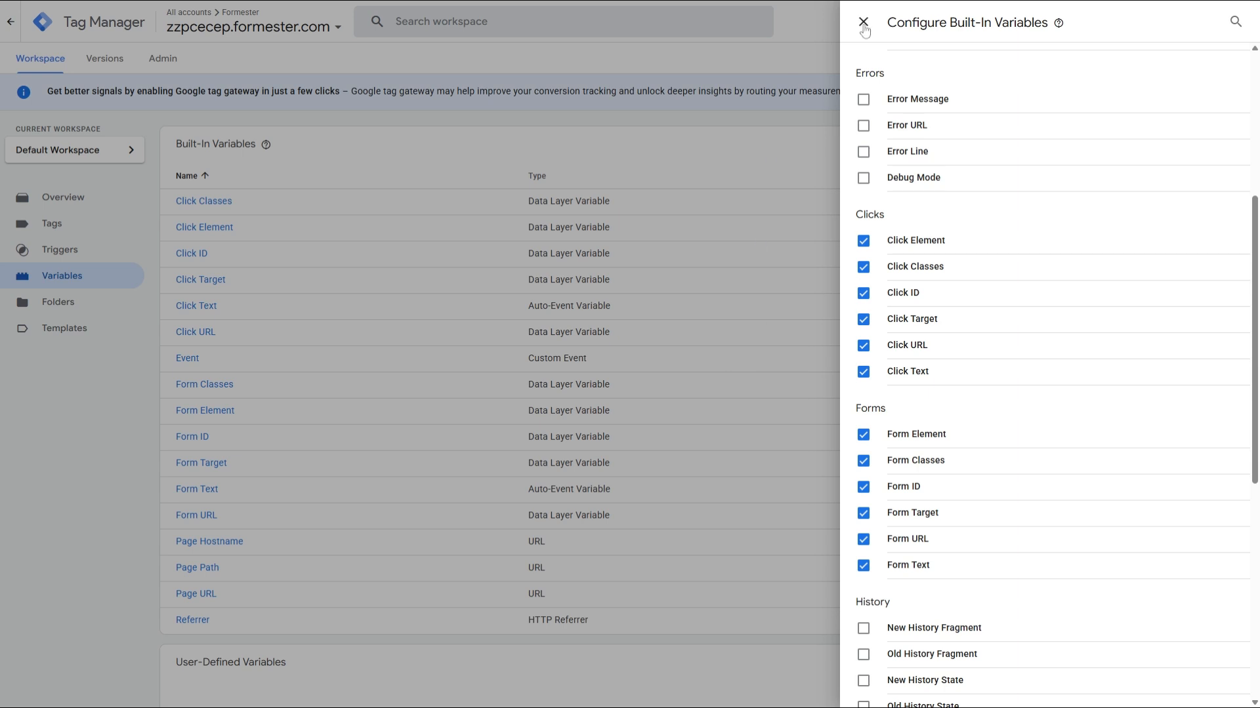
click(862, 21)
- Create and save a trigger named All Clicks with type Click - All Elements, firing on all clicks
click(98, 256)
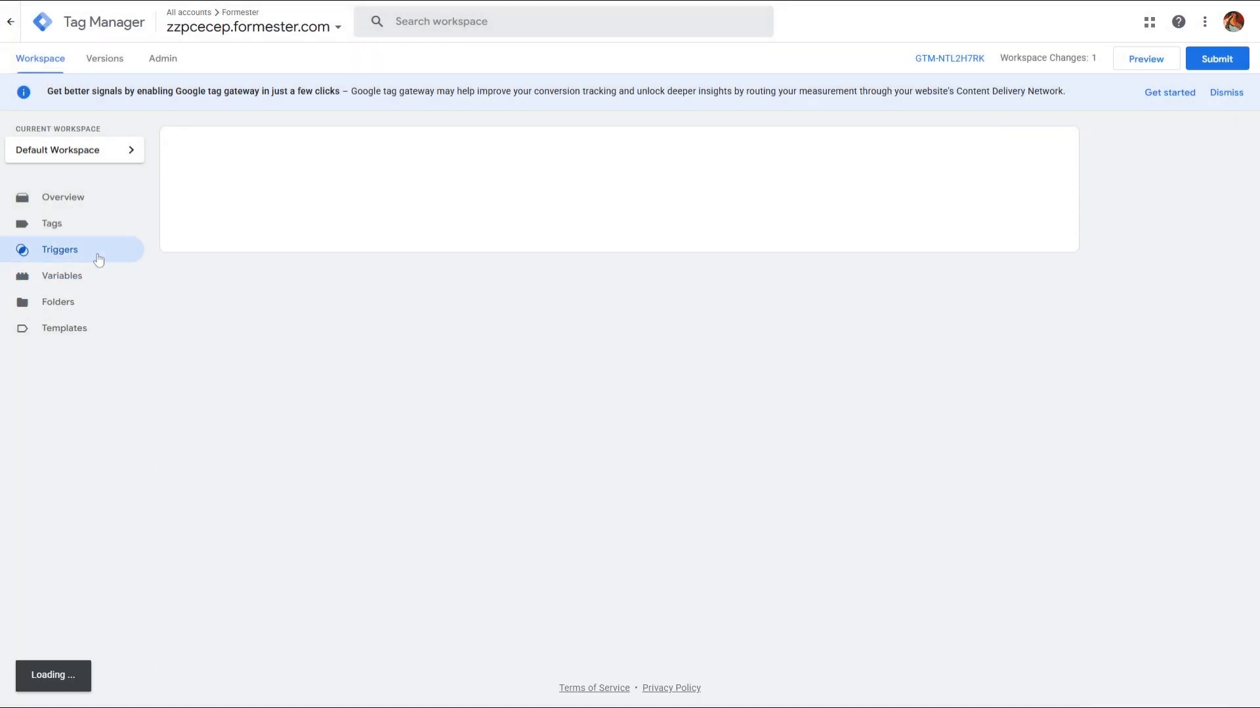
click(1035, 147)
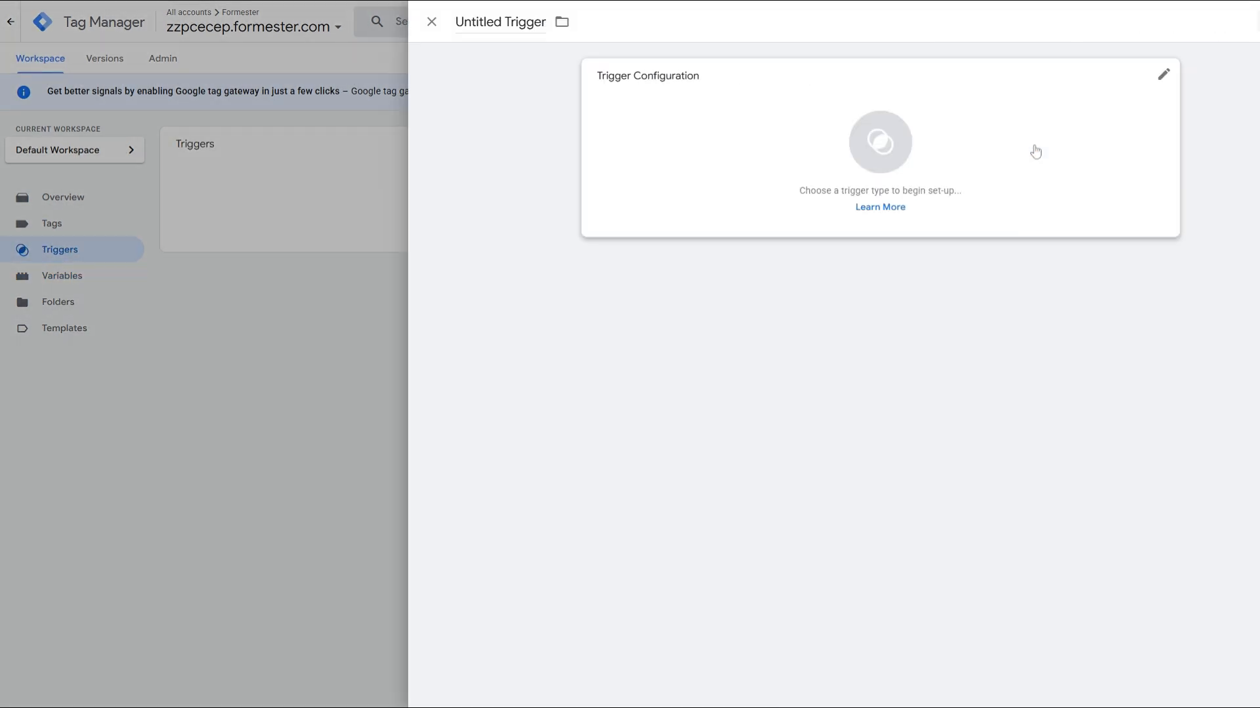
click(400, 24)
text(All Clicks)
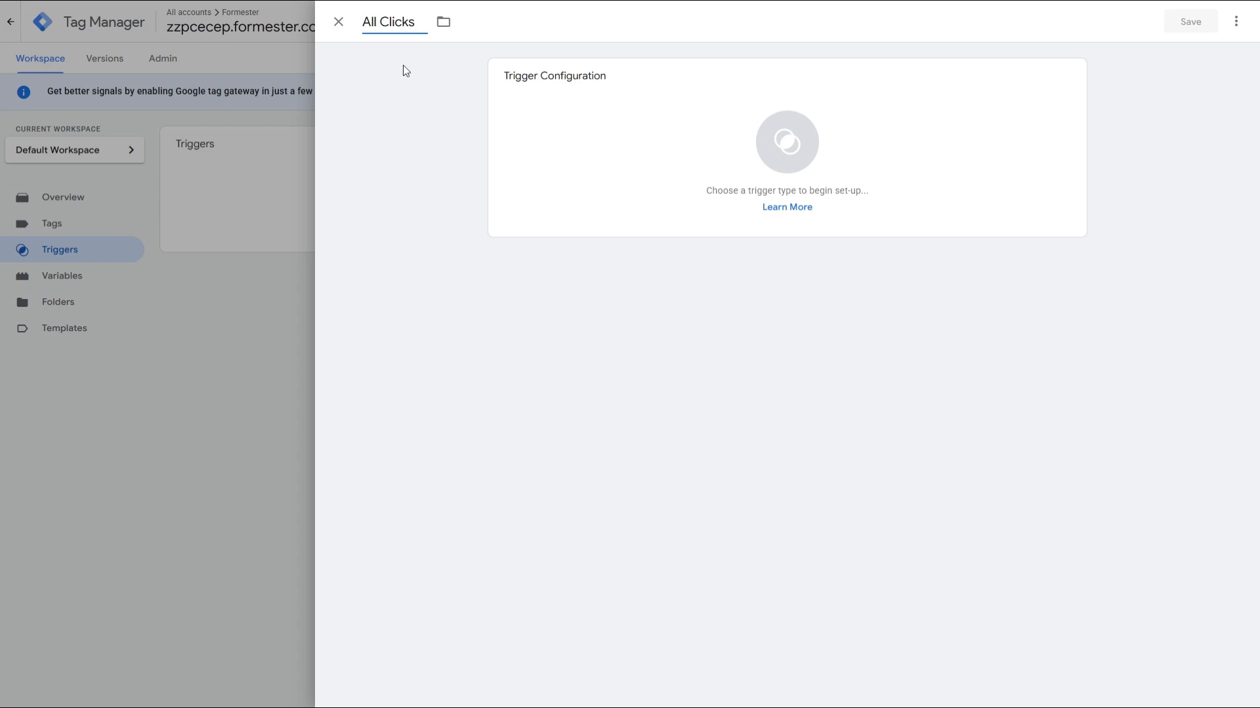
click(1041, 119)
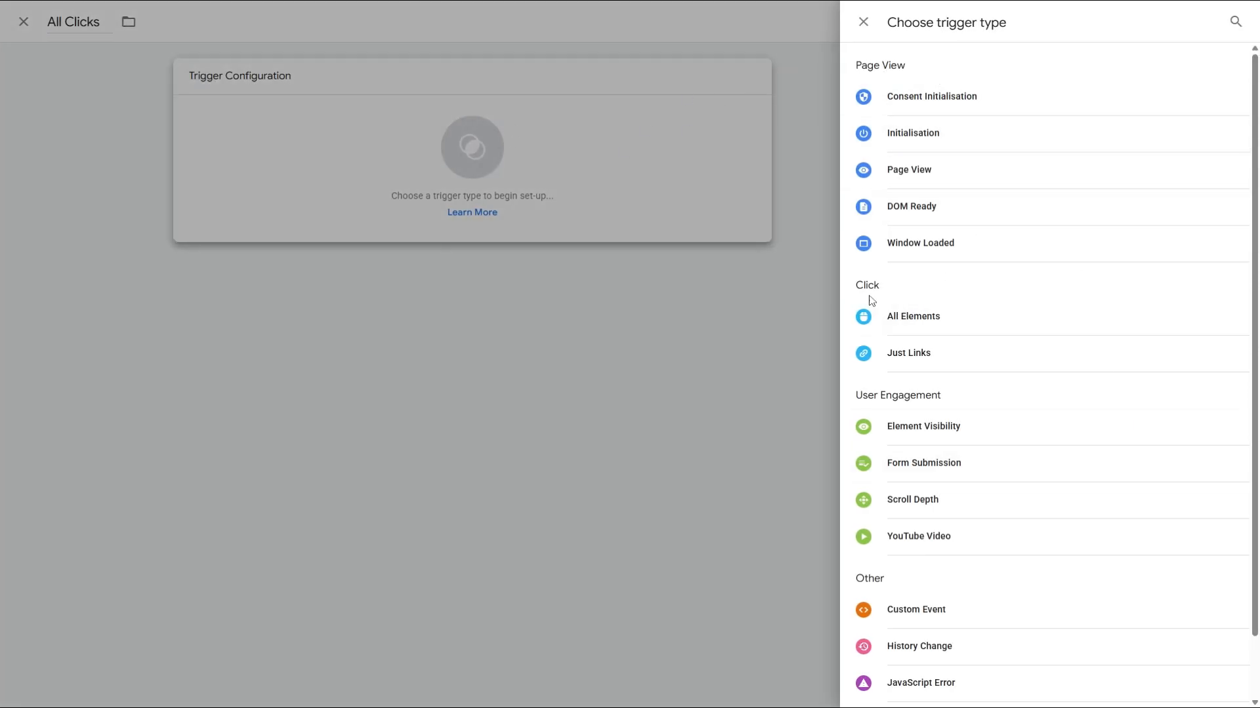
drag(855, 286, 902, 289)
click(931, 317)
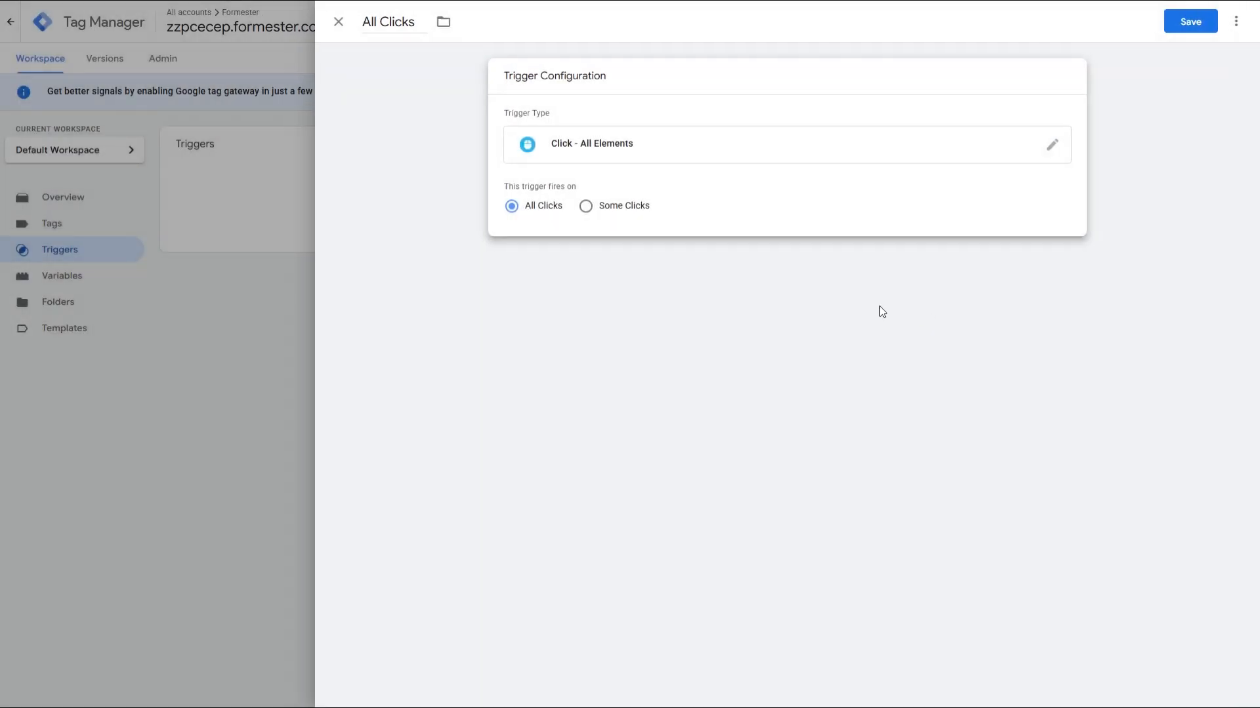
click(1185, 26)
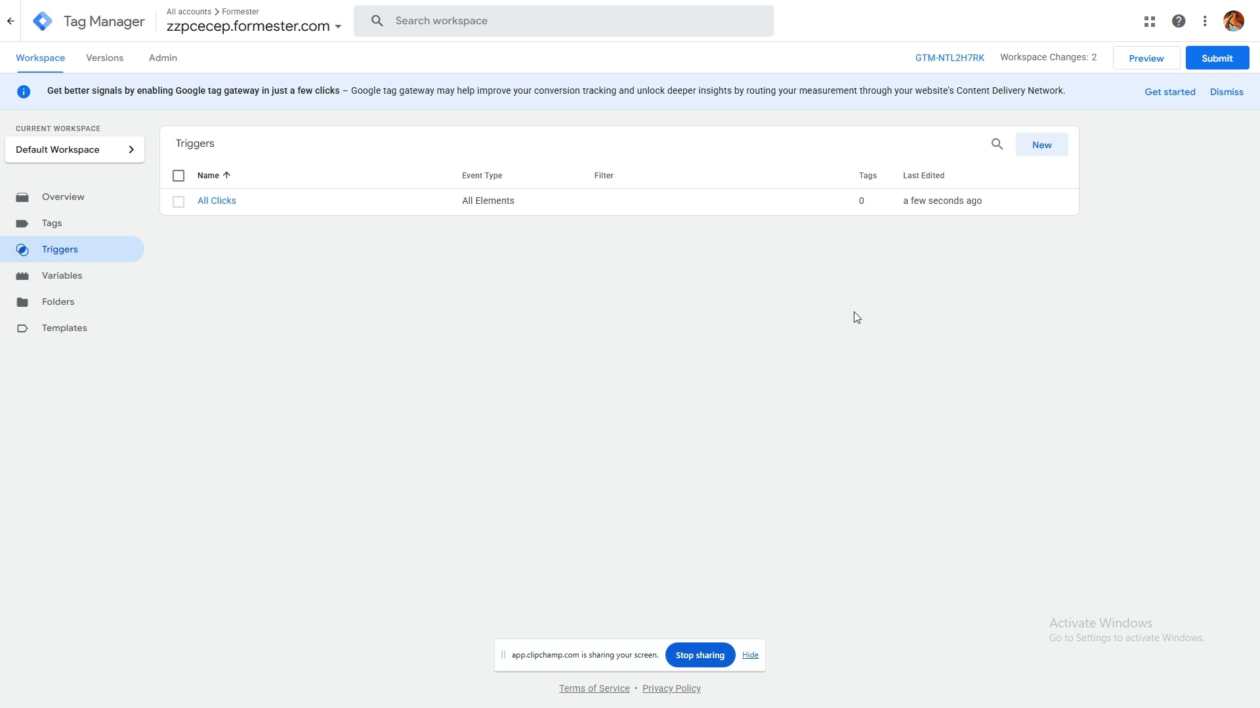
- Connect preview mode to the published lead capture form and focus its Email, Phone and Full Name fields to generate test events
click(1142, 58)
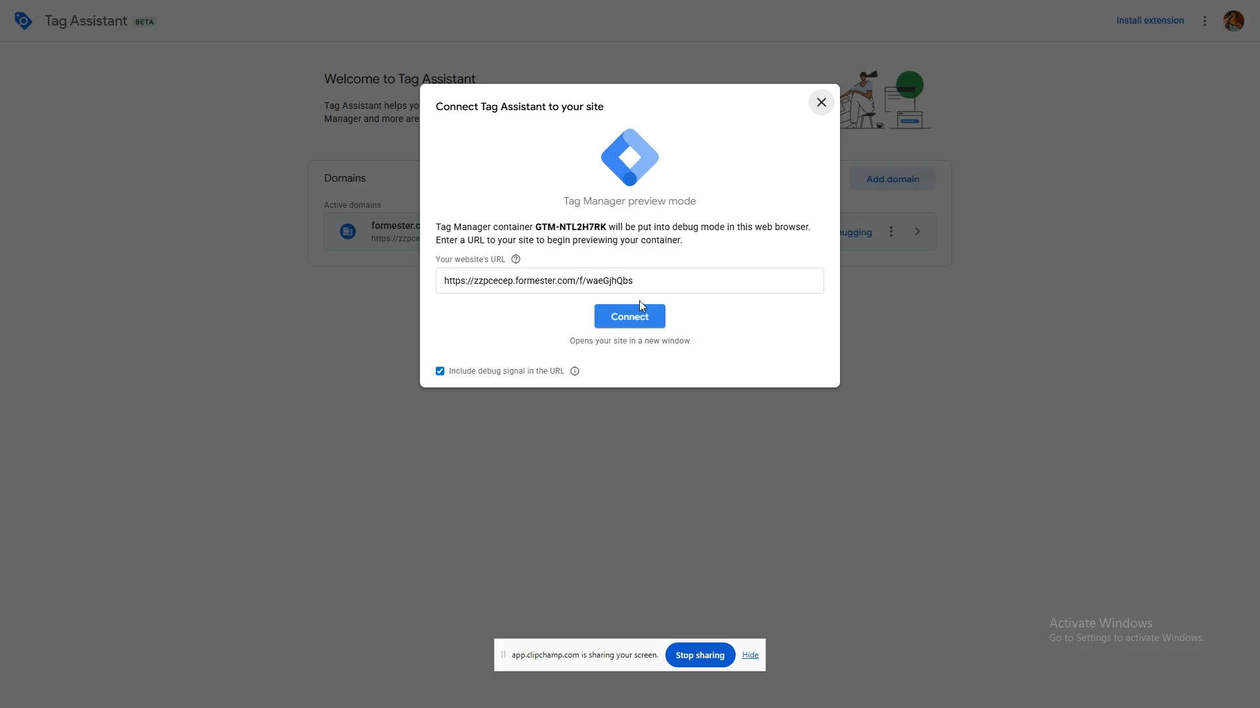
click(648, 318)
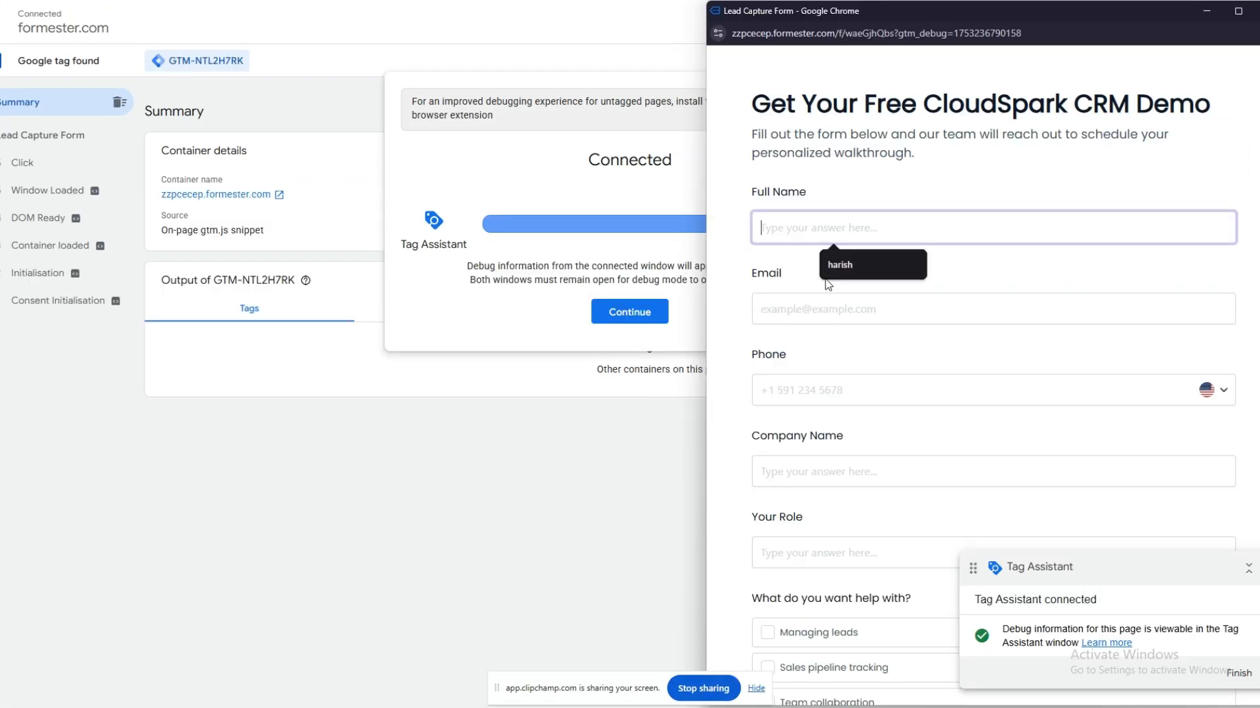
click(819, 308)
click(801, 383)
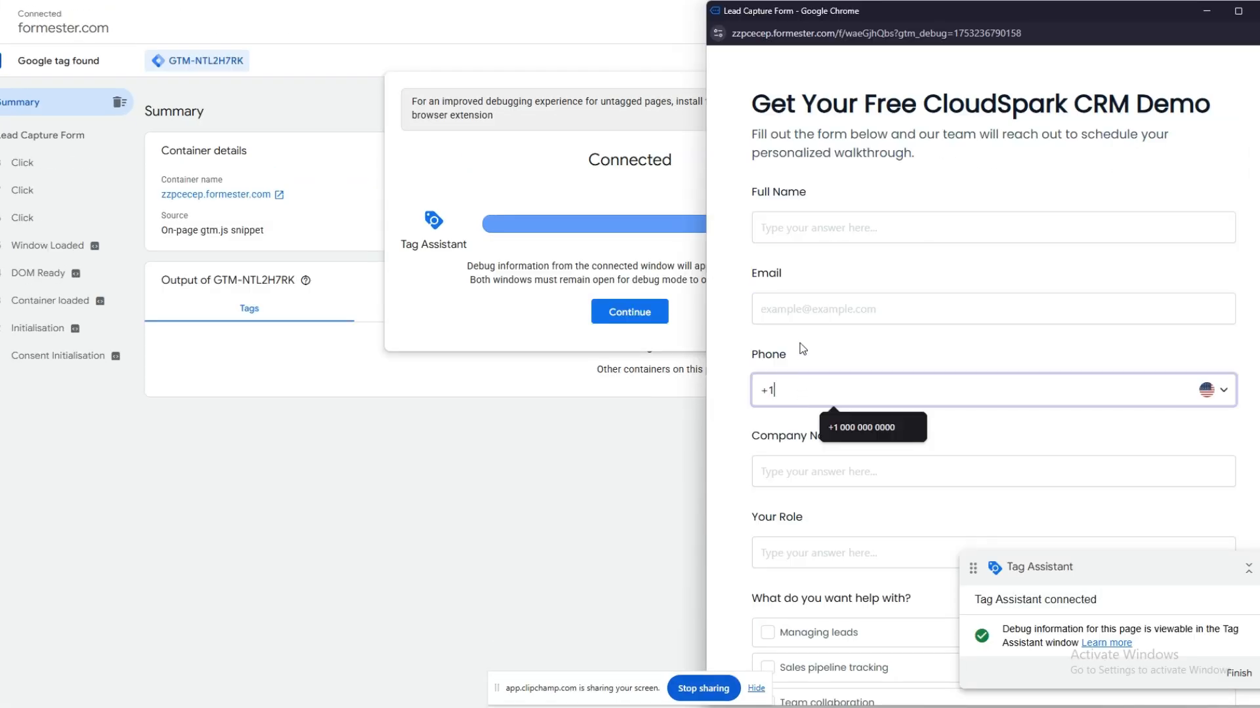
click(802, 230)
click(812, 308)
click(797, 386)
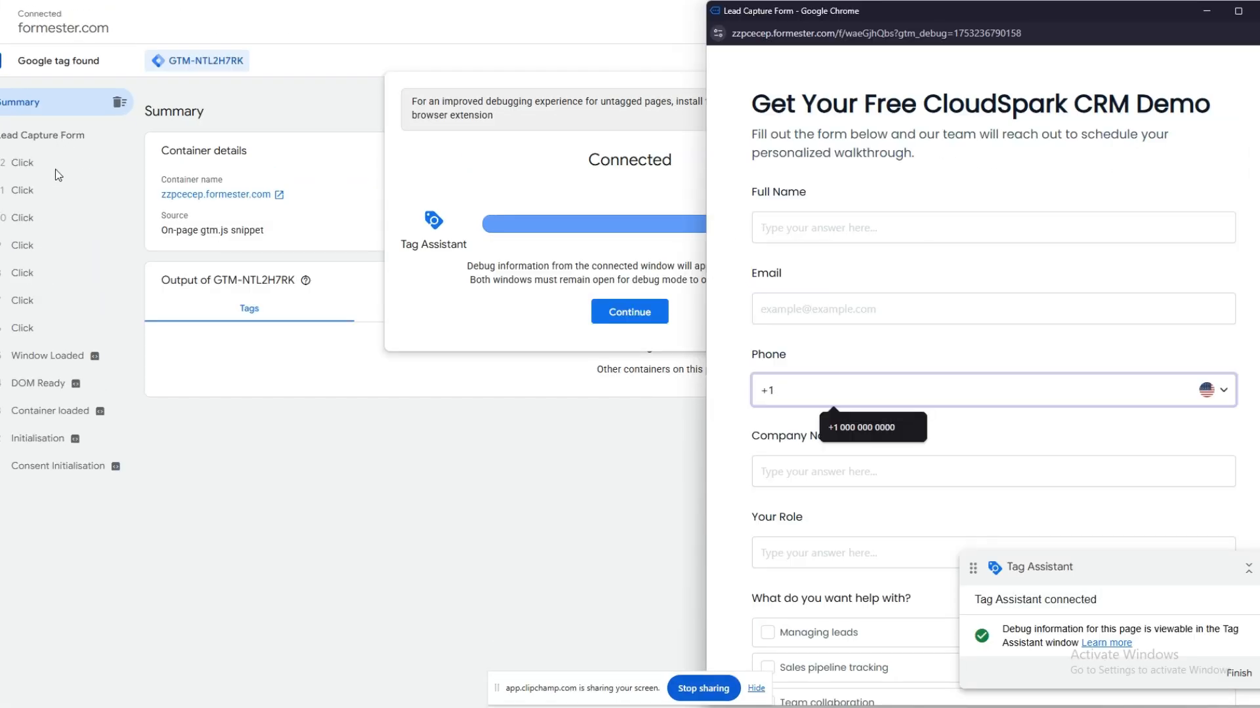
- Select Other as the help option in the previewed form and submit the form to generate a submit-button event
click(844, 301)
scroll(841, 309, down, 3)
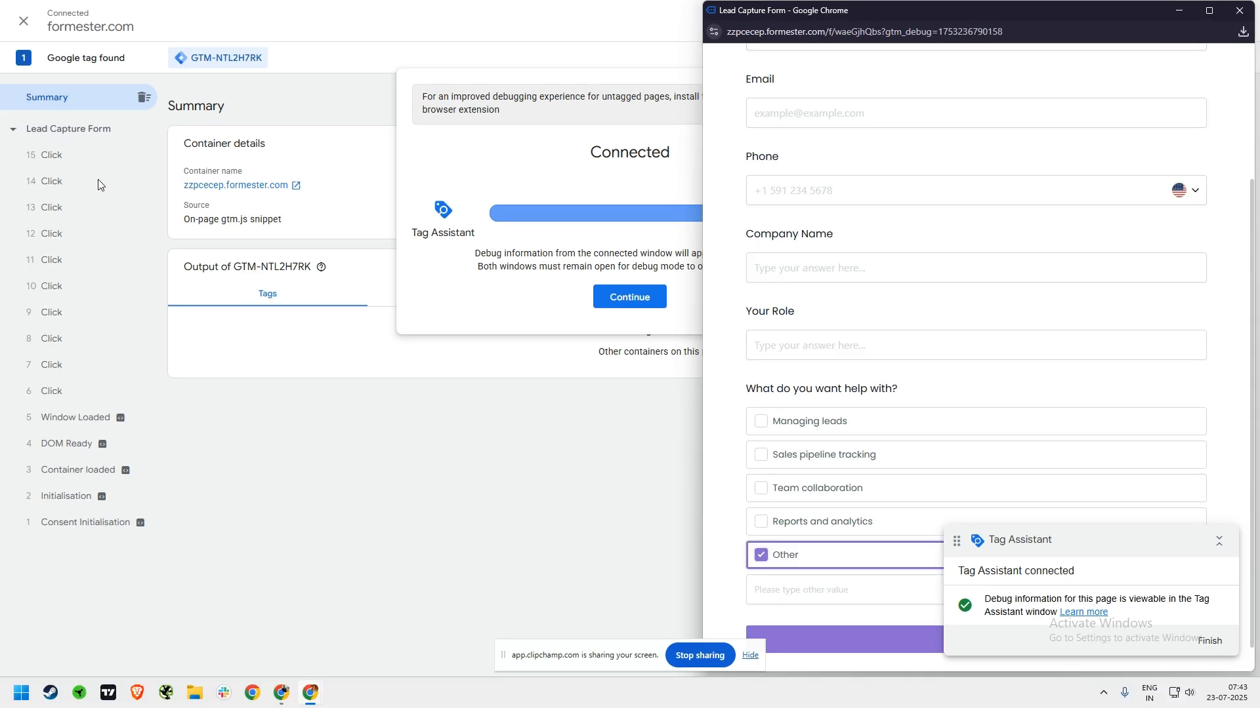
scroll(910, 387, down, 1)
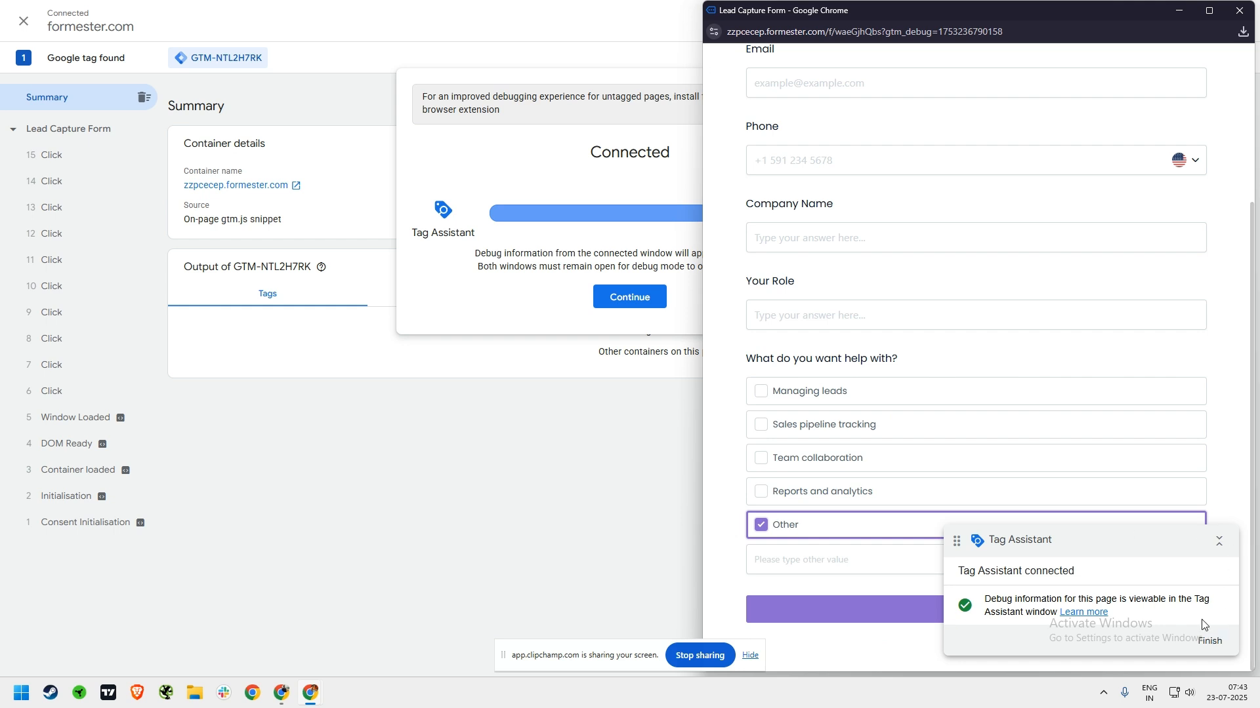
click(876, 611)
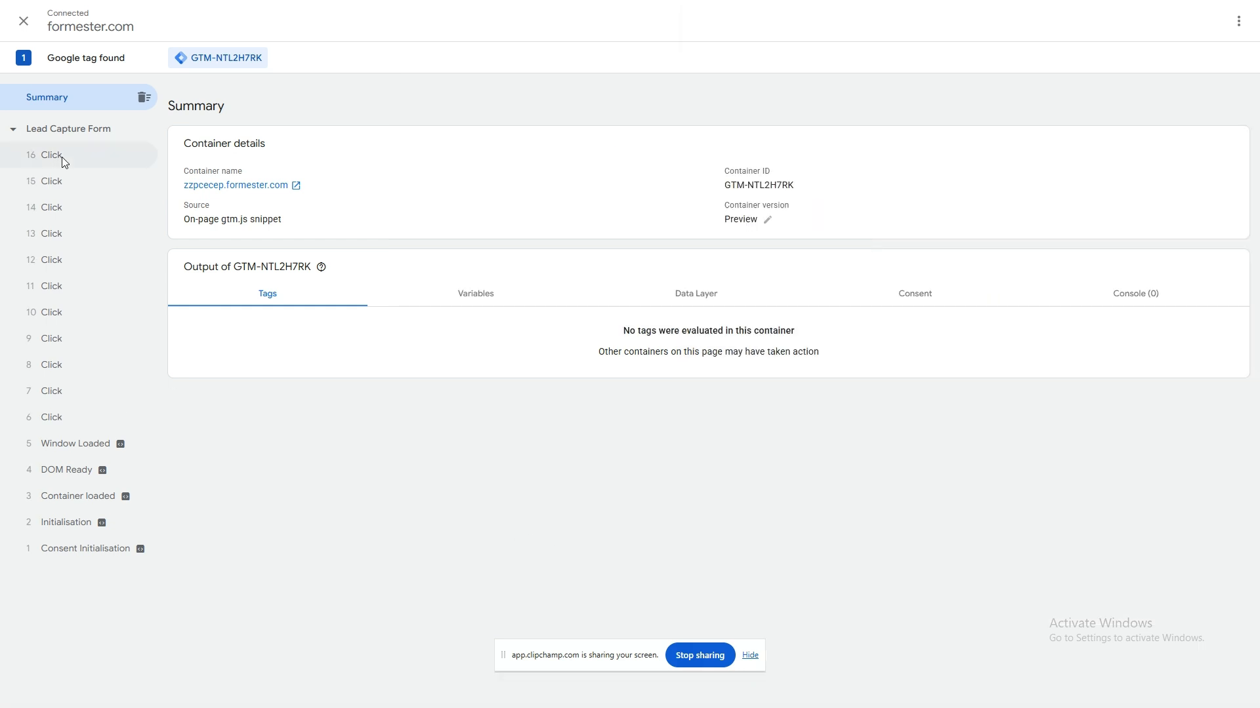
- Inspect the variables of the latest Click event in Tag Assistant and copy its Click ID value
click(79, 159)
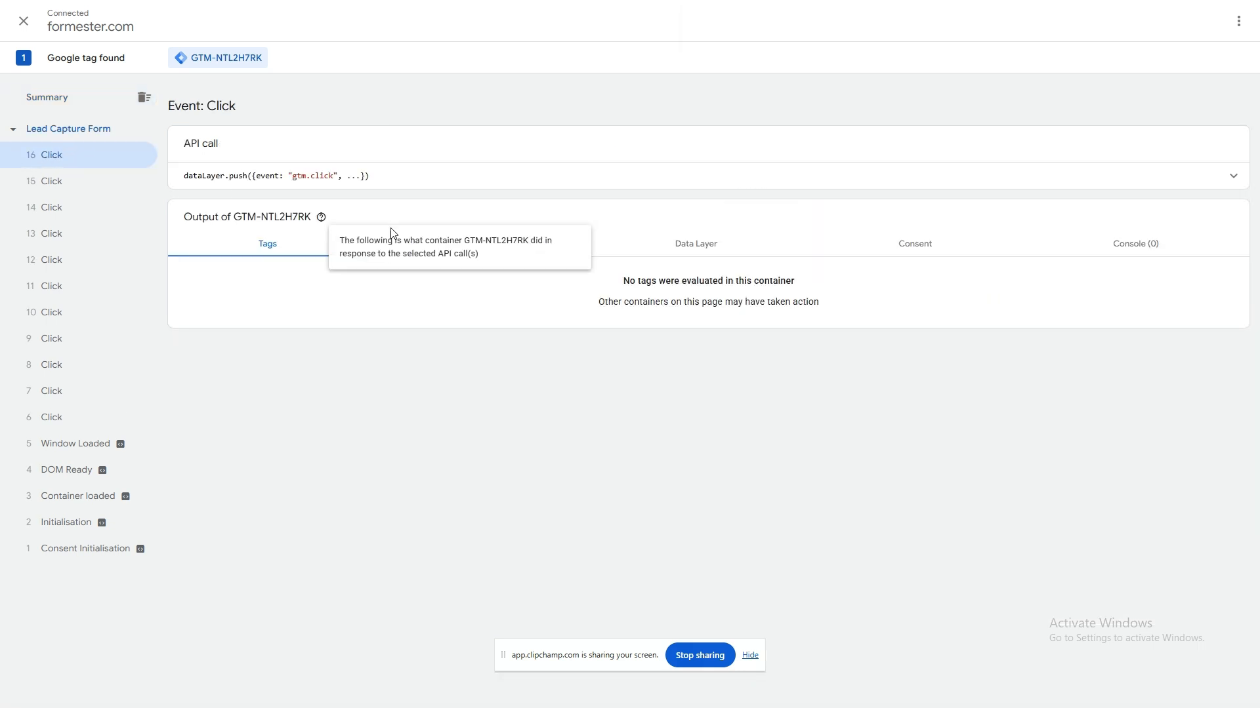
click(491, 250)
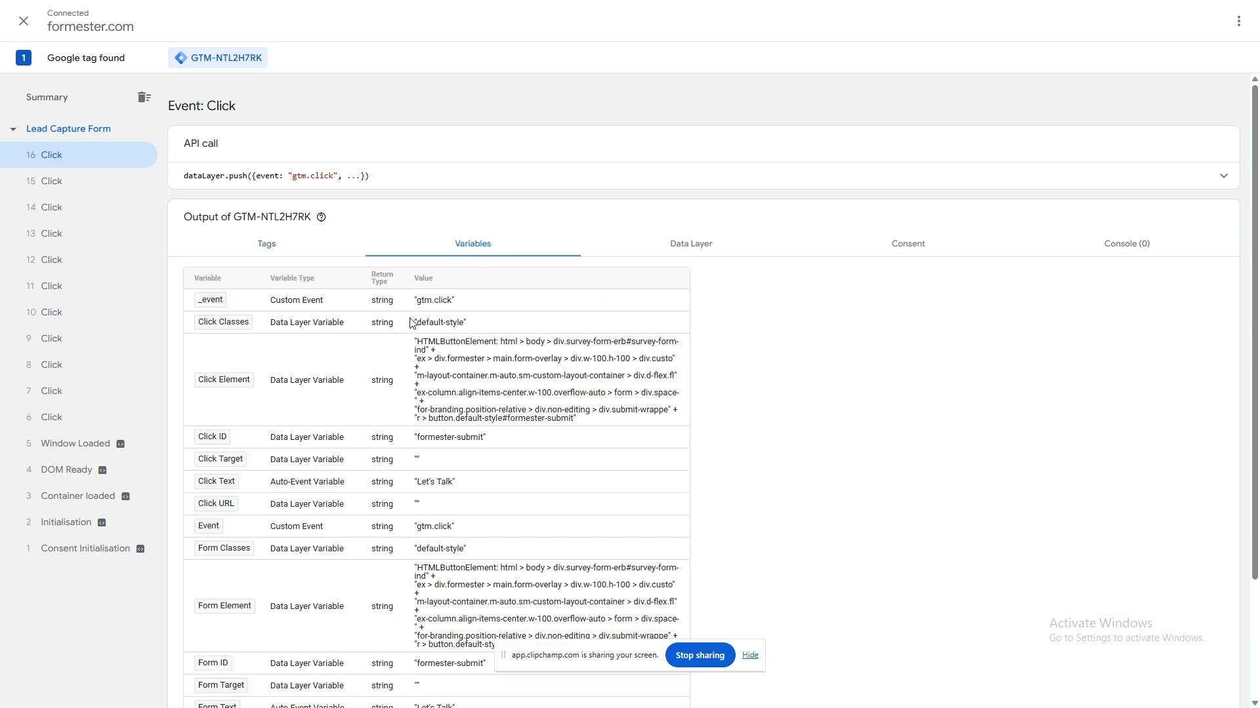
scroll(410, 318, down, 2)
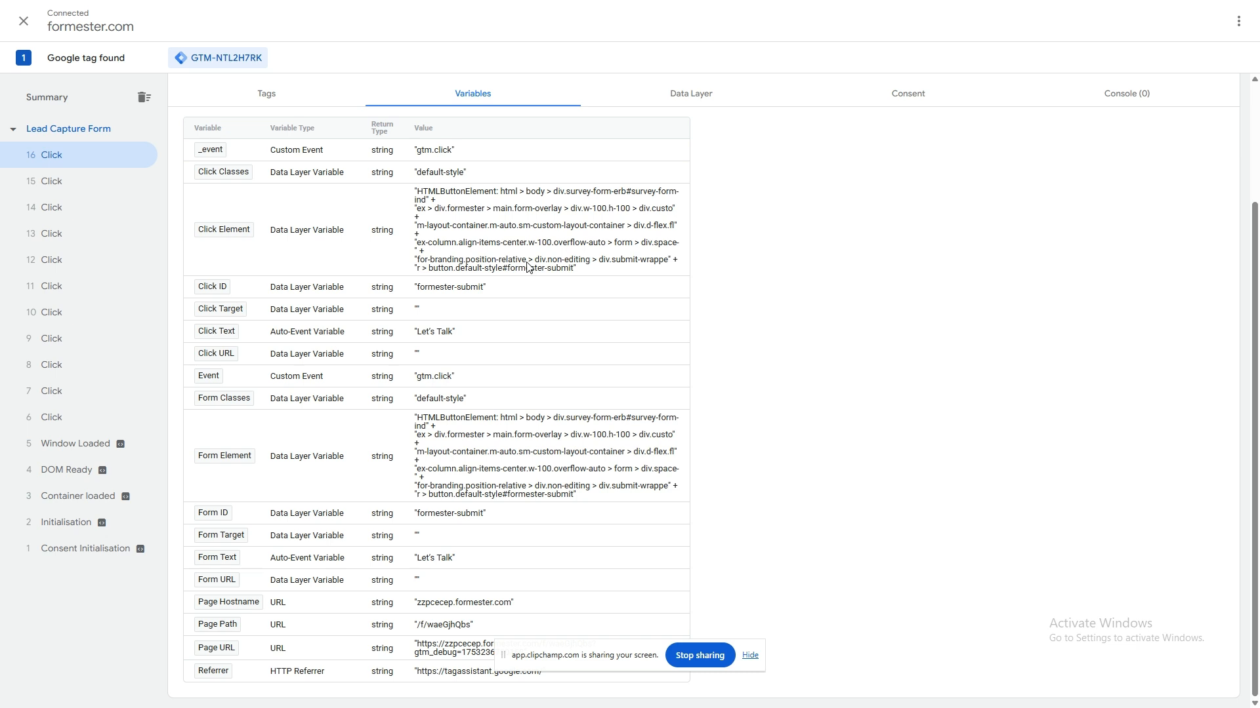
scroll(528, 267, up, 2)
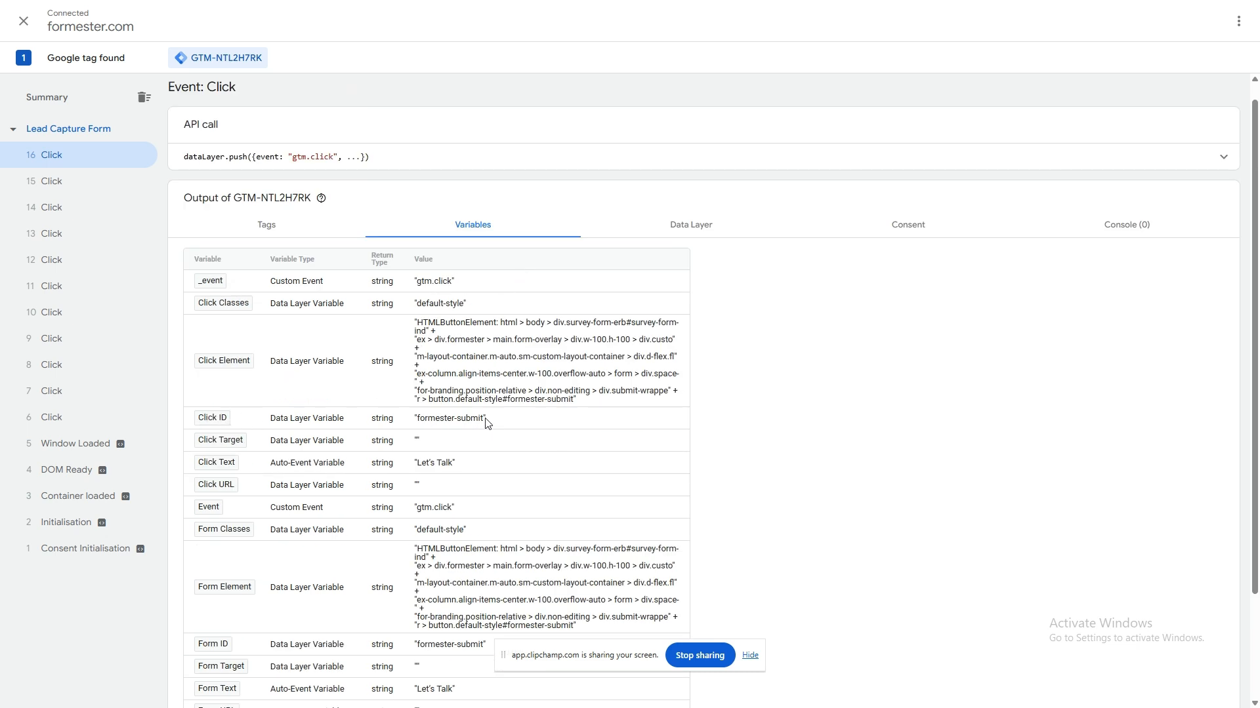
drag(478, 420, 420, 423)
- Restrict the All Clicks trigger to Some Clicks where Click ID contains formester-submit, and save it as Form submission trigger
key(alt+Tab)
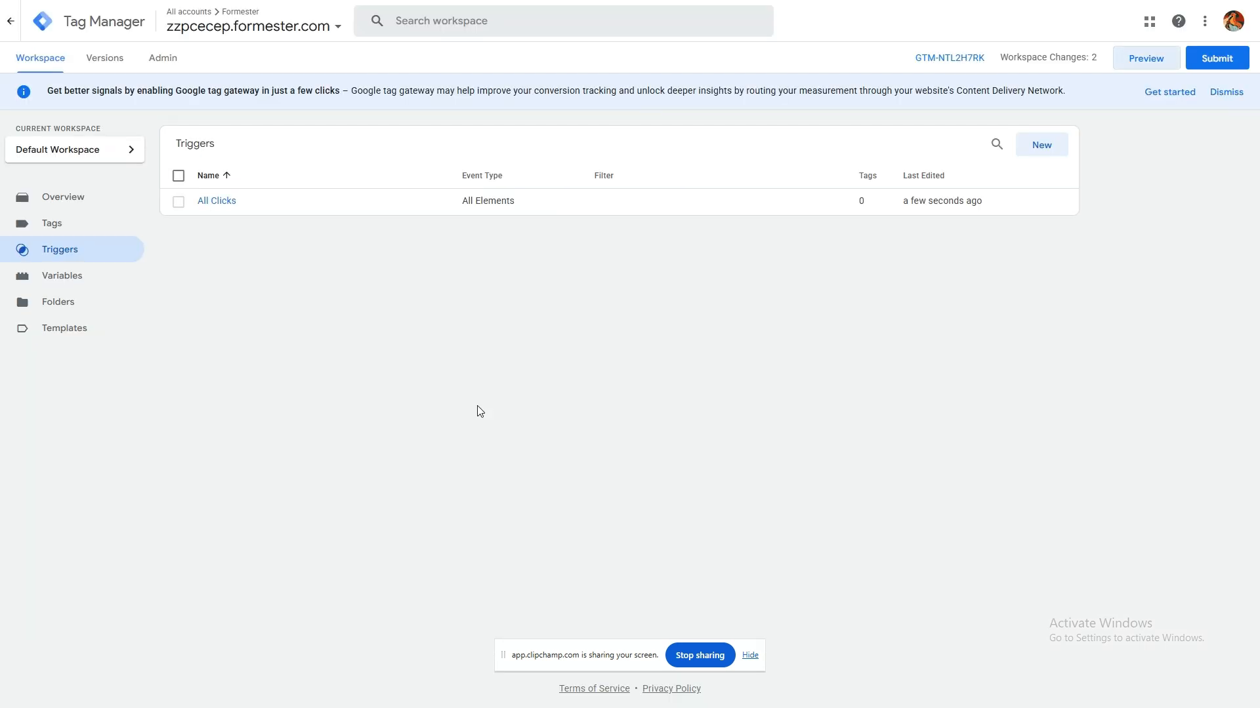
click(392, 209)
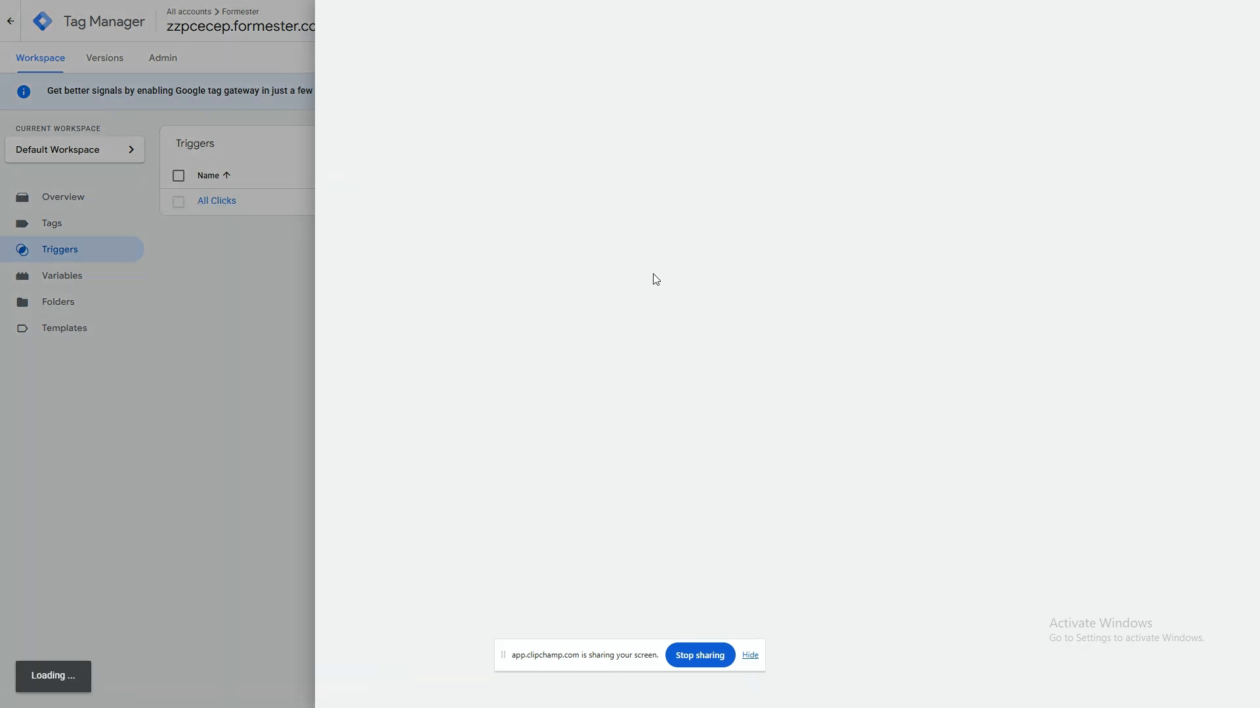
click(587, 255)
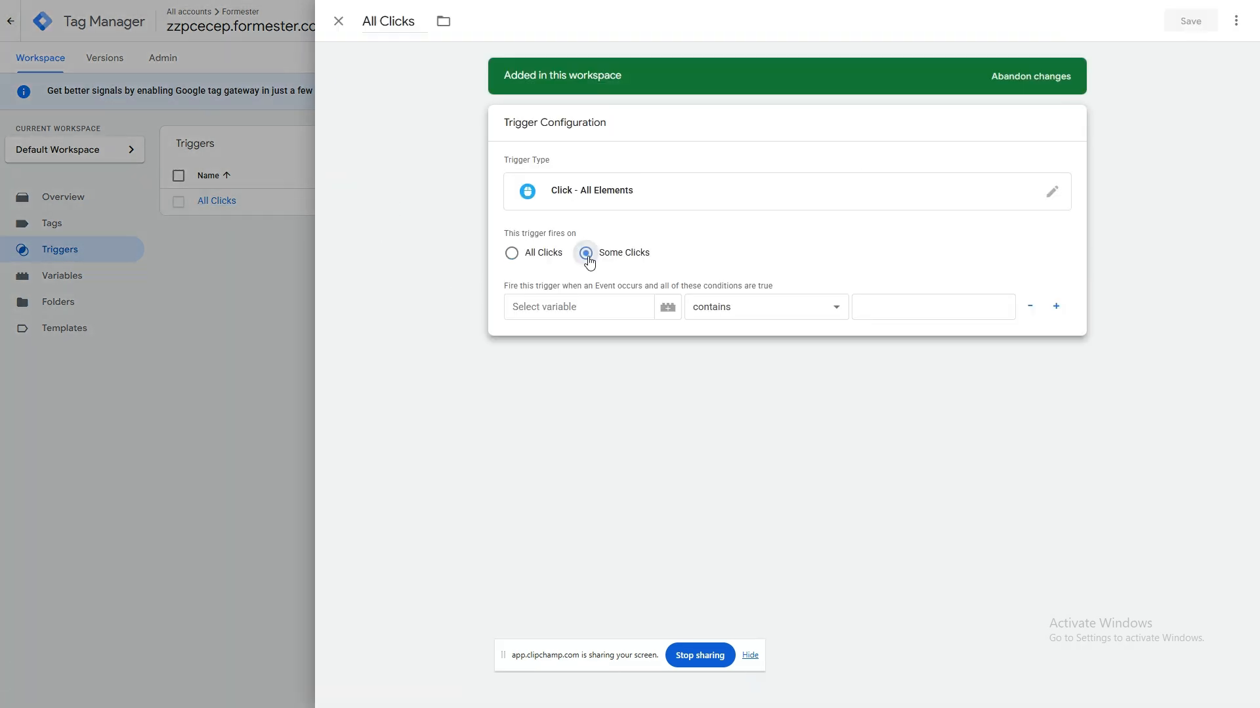
click(611, 313)
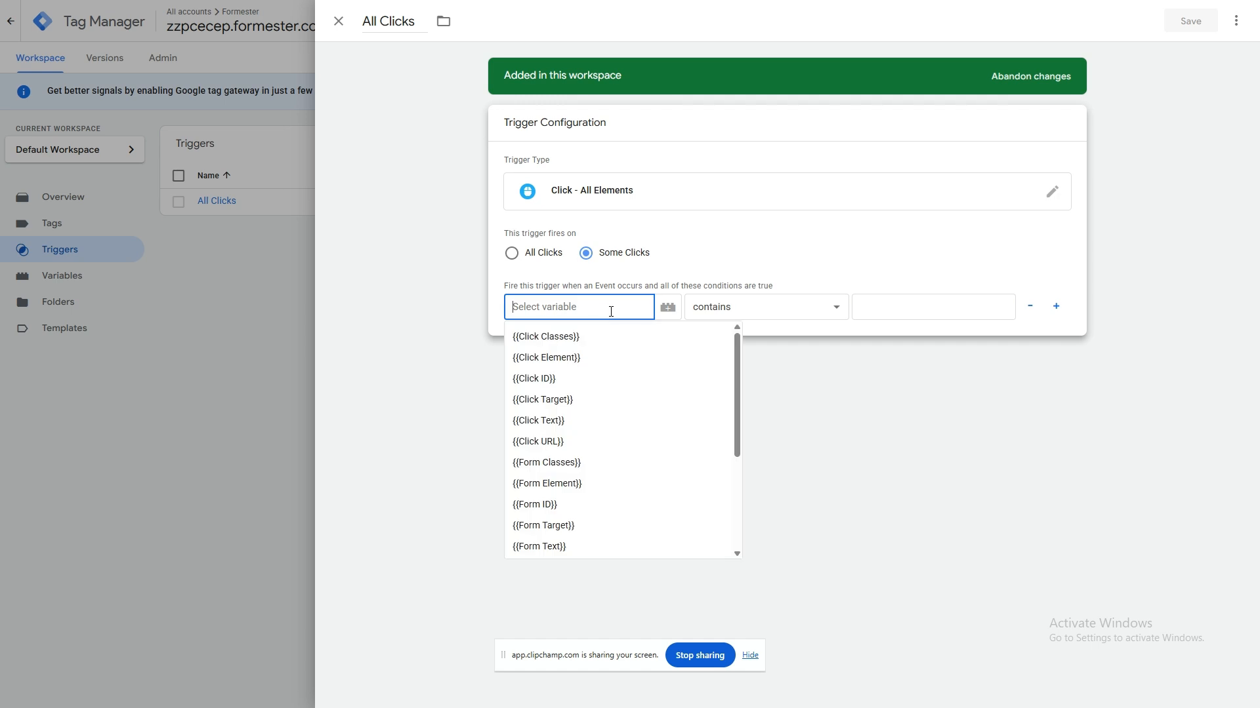
click(563, 377)
click(903, 313)
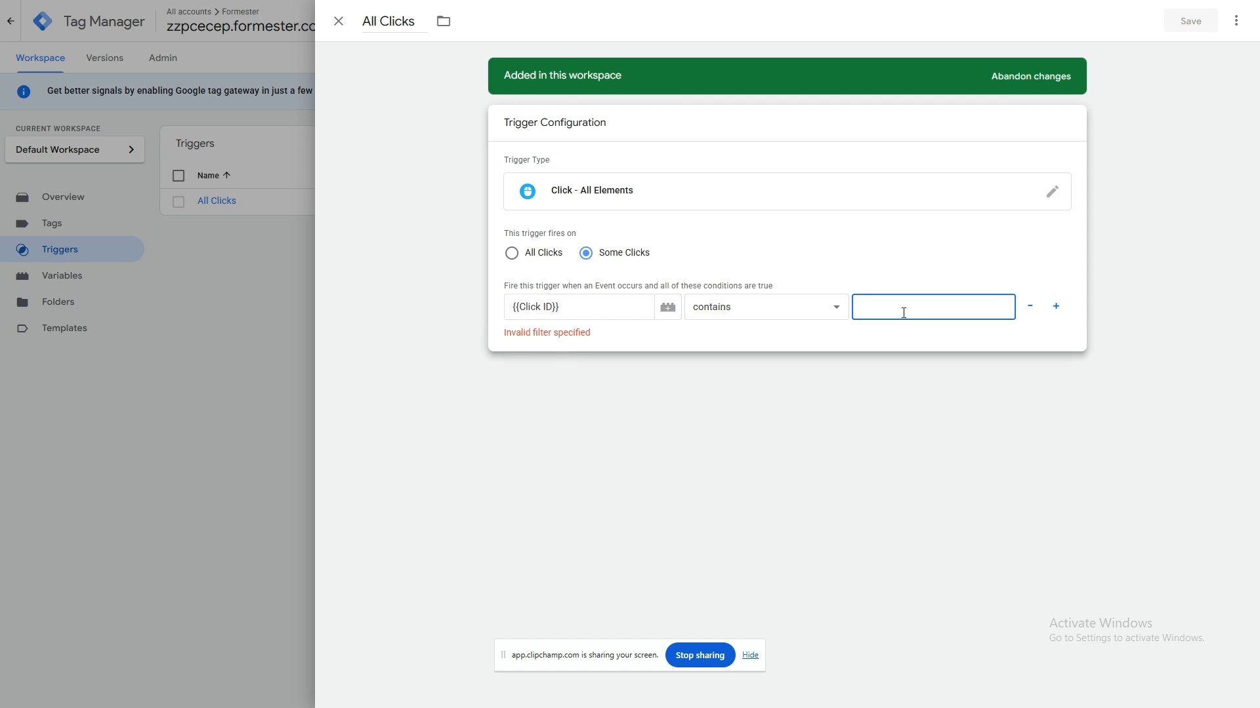
key(super+v)
click(893, 487)
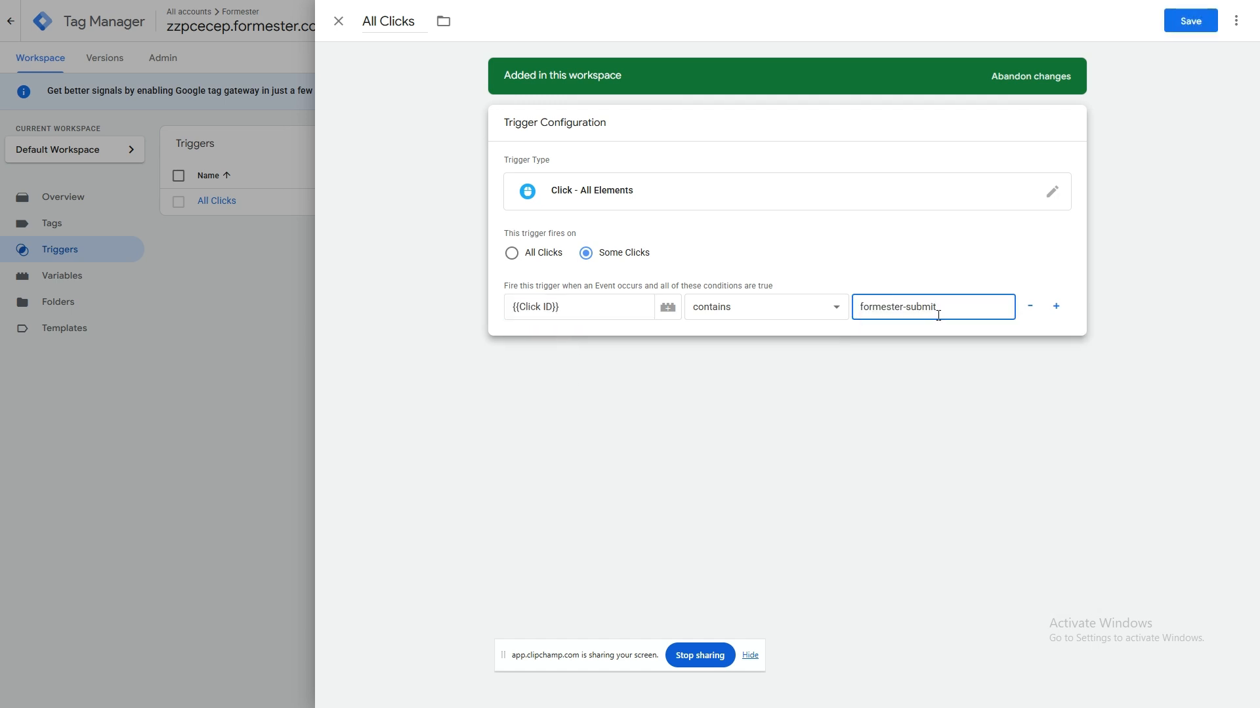
click(1191, 23)
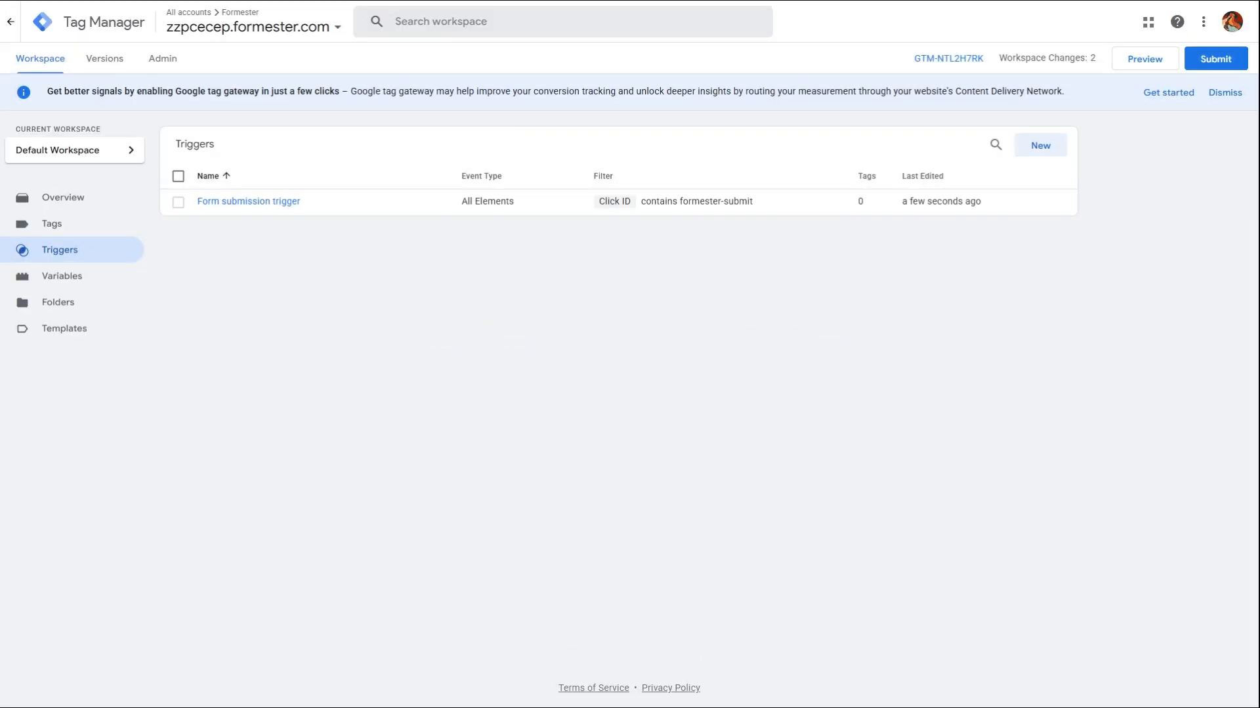
- Create a new tag in the workspace and name it Google Tag
click(104, 224)
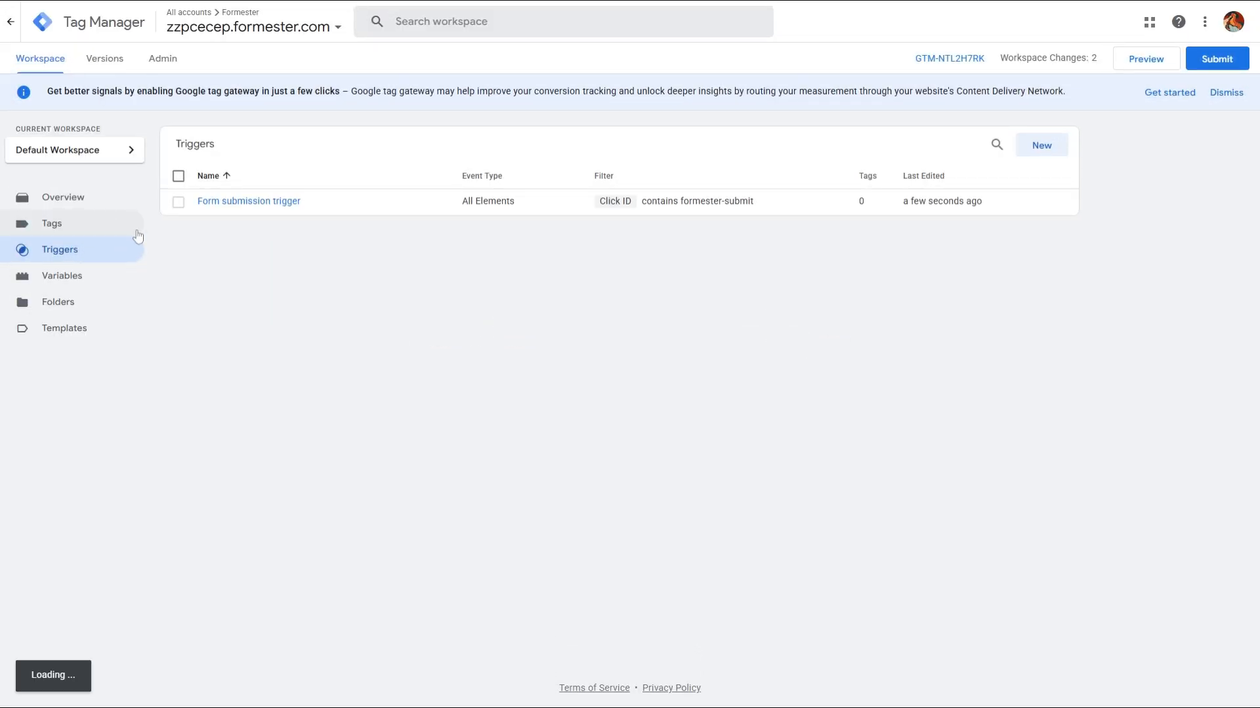
click(1040, 145)
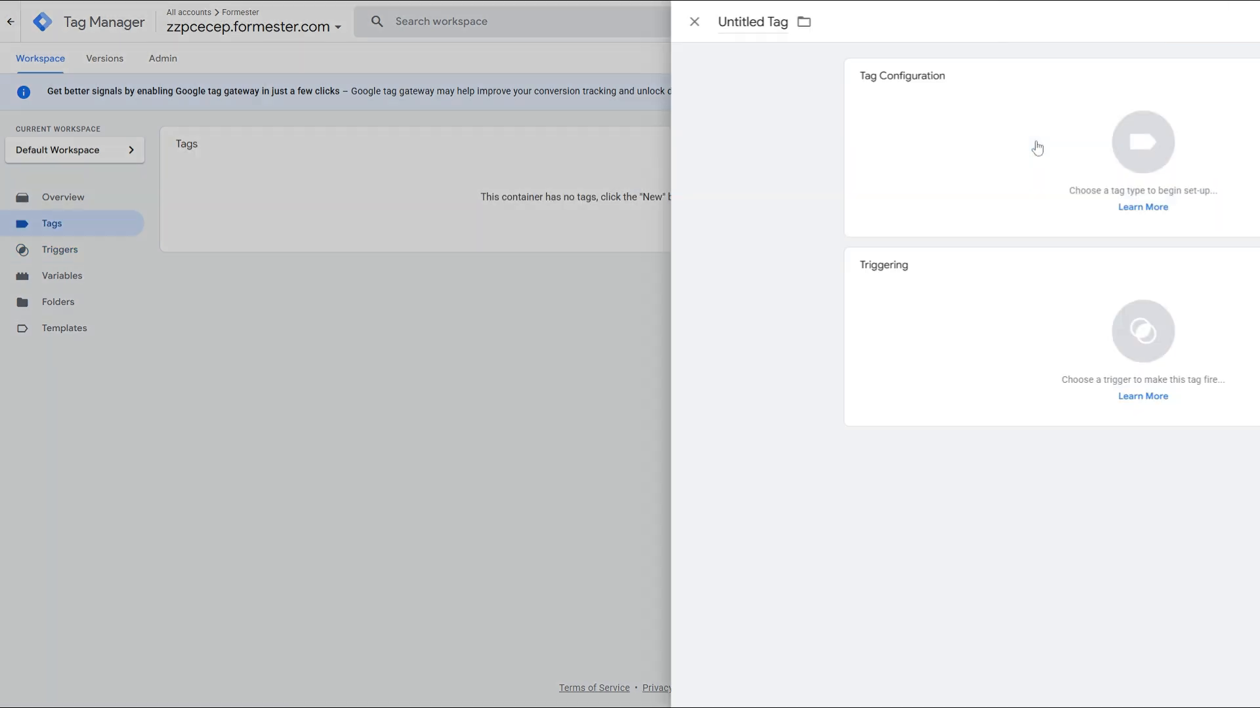
click(400, 23)
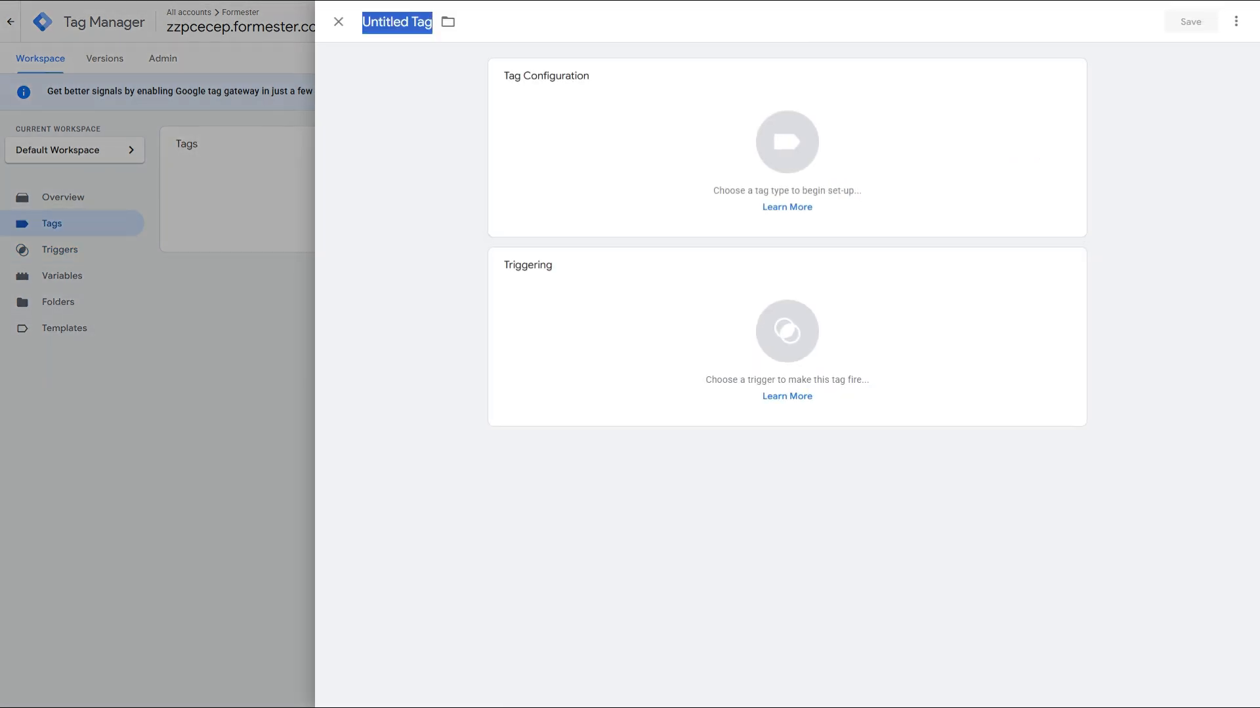
text(Google T)
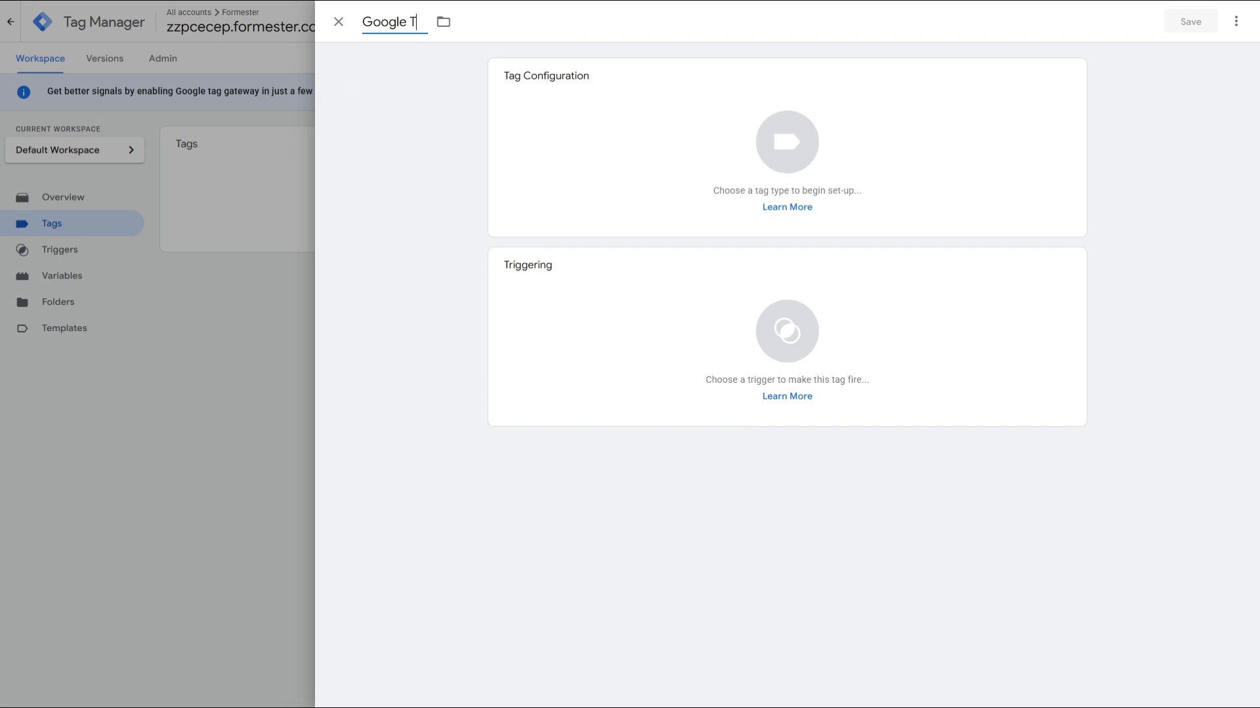
text(ag)
- Set the tag's type to Google Tag, enter the Formester web stream's measurement ID G-SLQ4Z92HCF from Google Analytics as Tag ID, and save it
click(1018, 135)
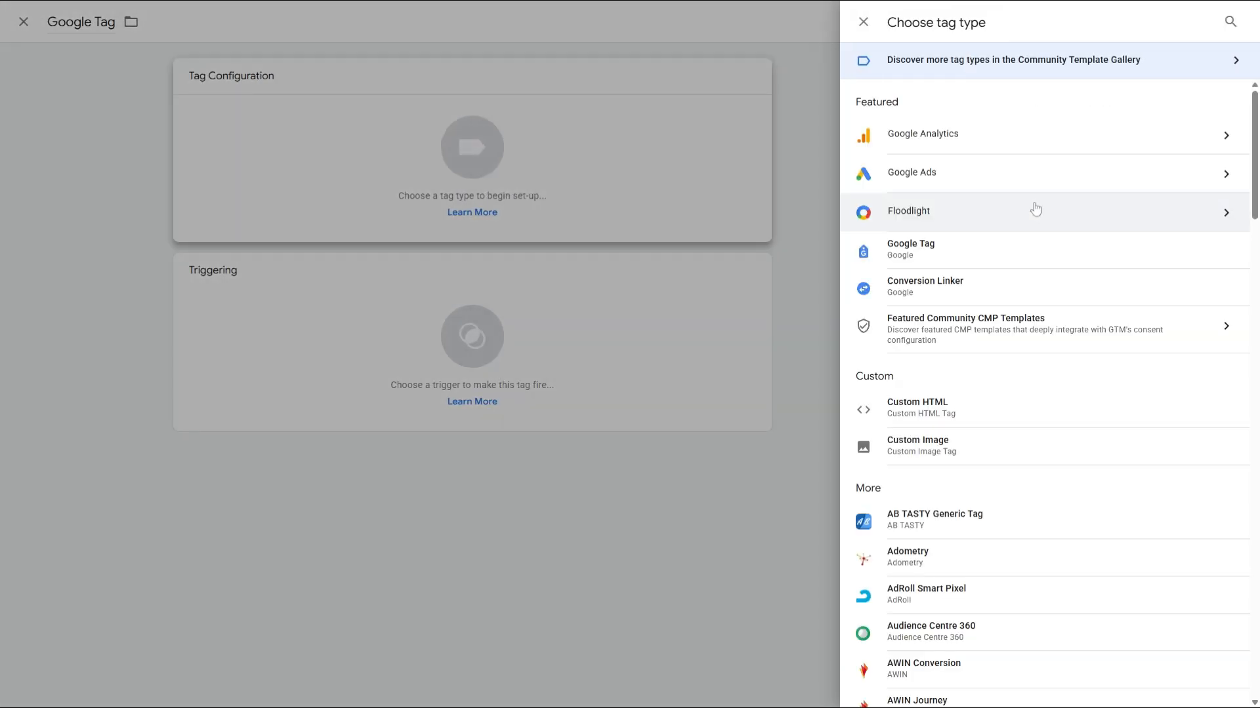
click(919, 251)
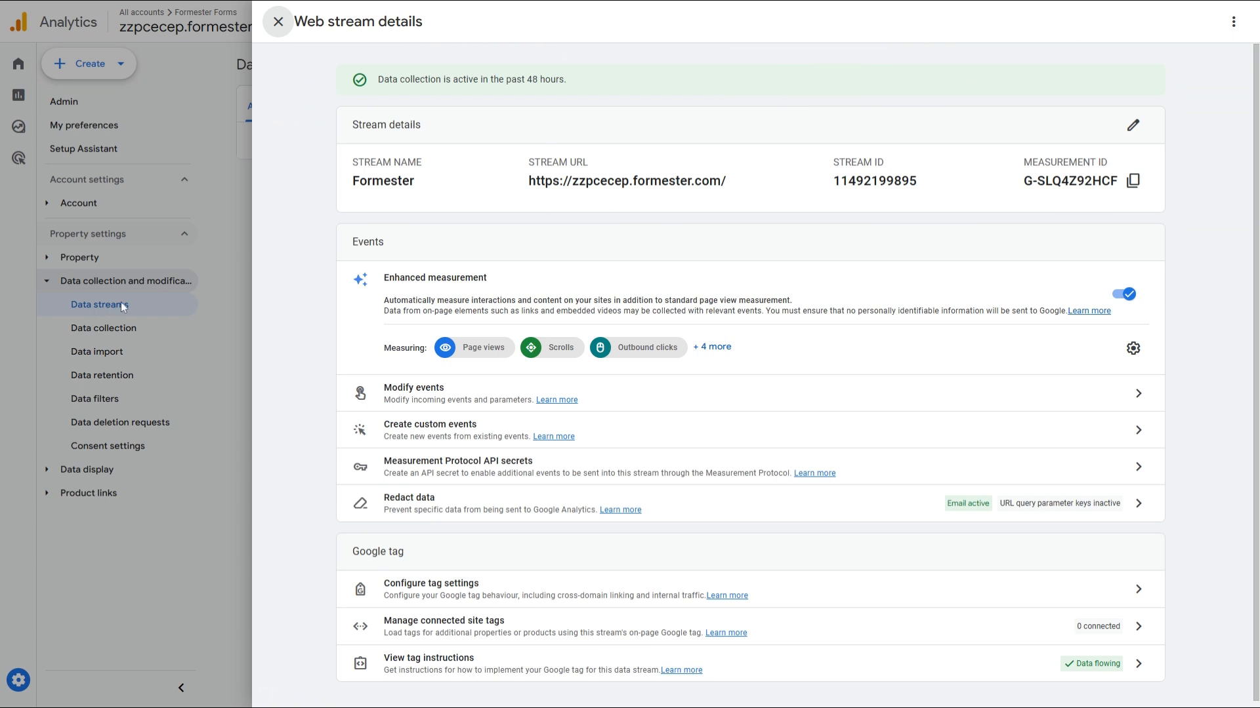
click(1135, 185)
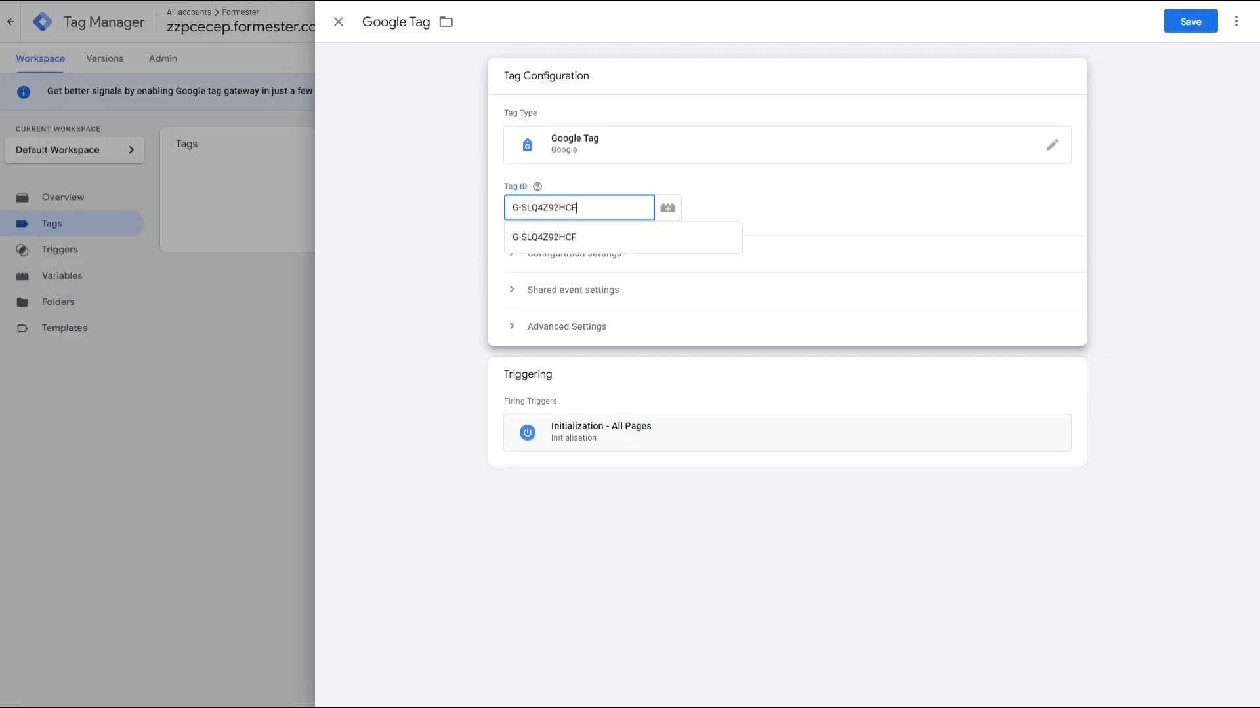
click(1192, 25)
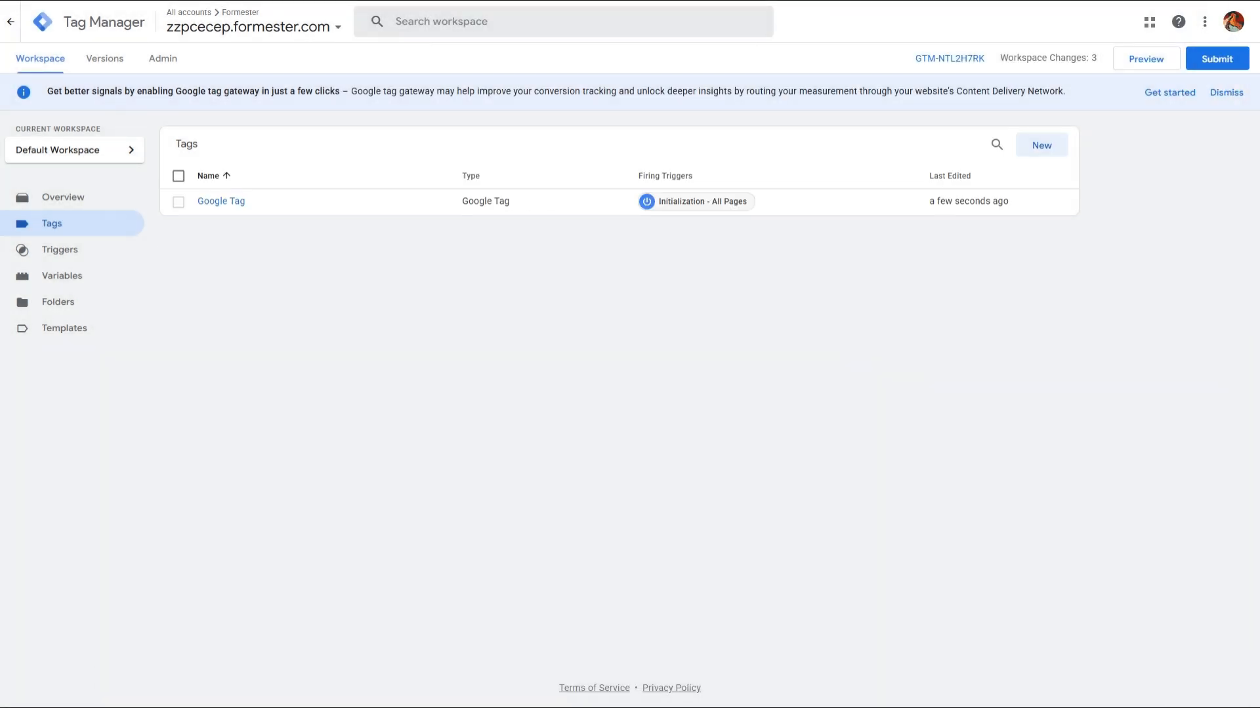
- Create a Google Analytics: GA4 Event tag named GA4 Form Submission Tag with measurement ID G-SLQ4Z92HCF and event name form_submission
click(1038, 143)
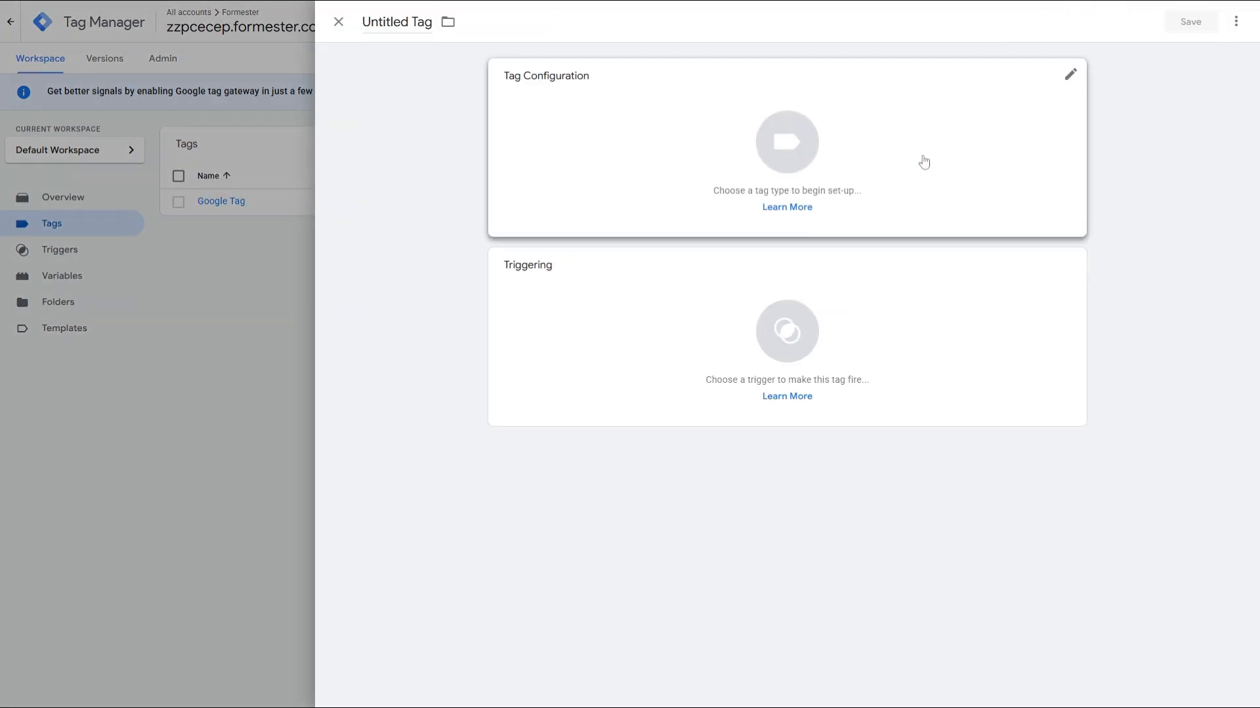
click(1070, 82)
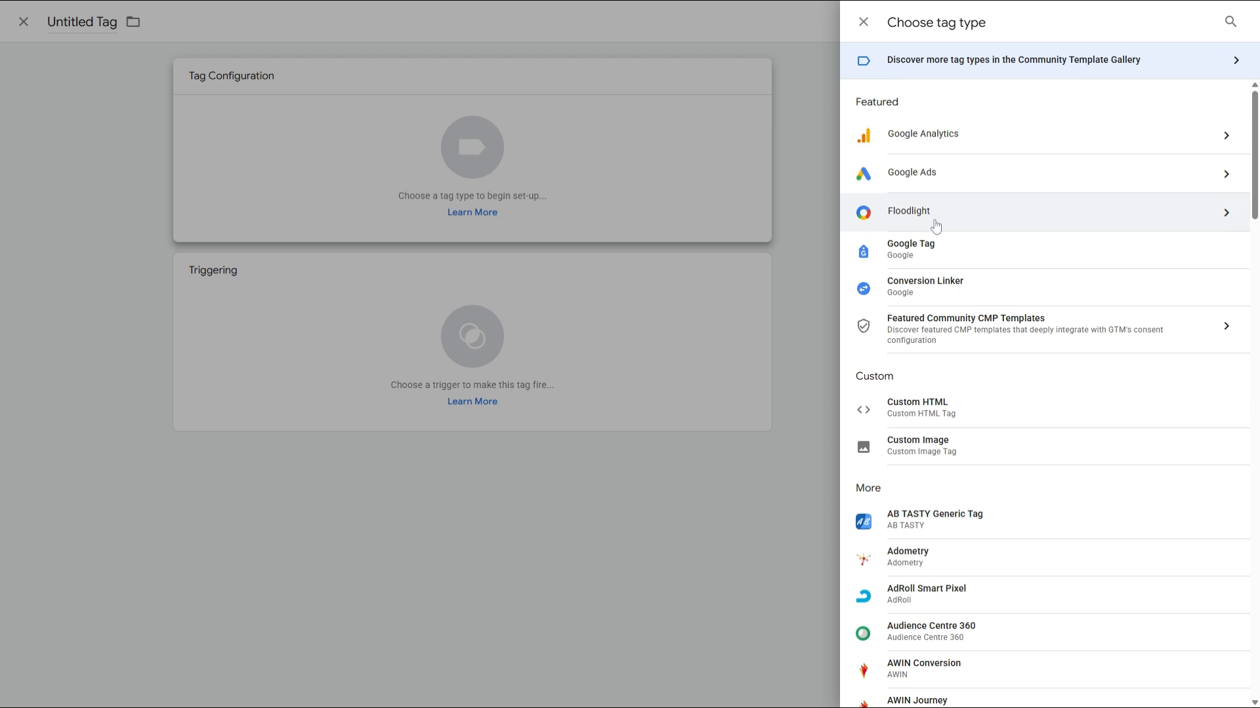
click(956, 134)
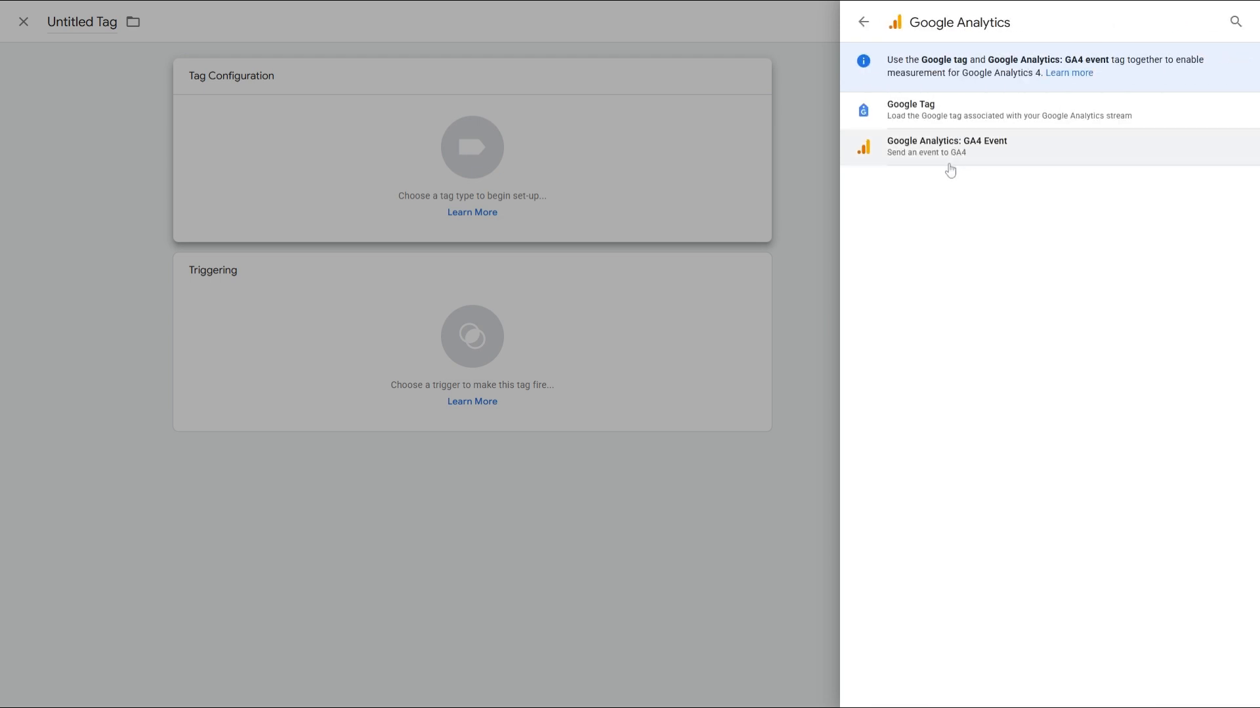
click(1021, 152)
click(590, 213)
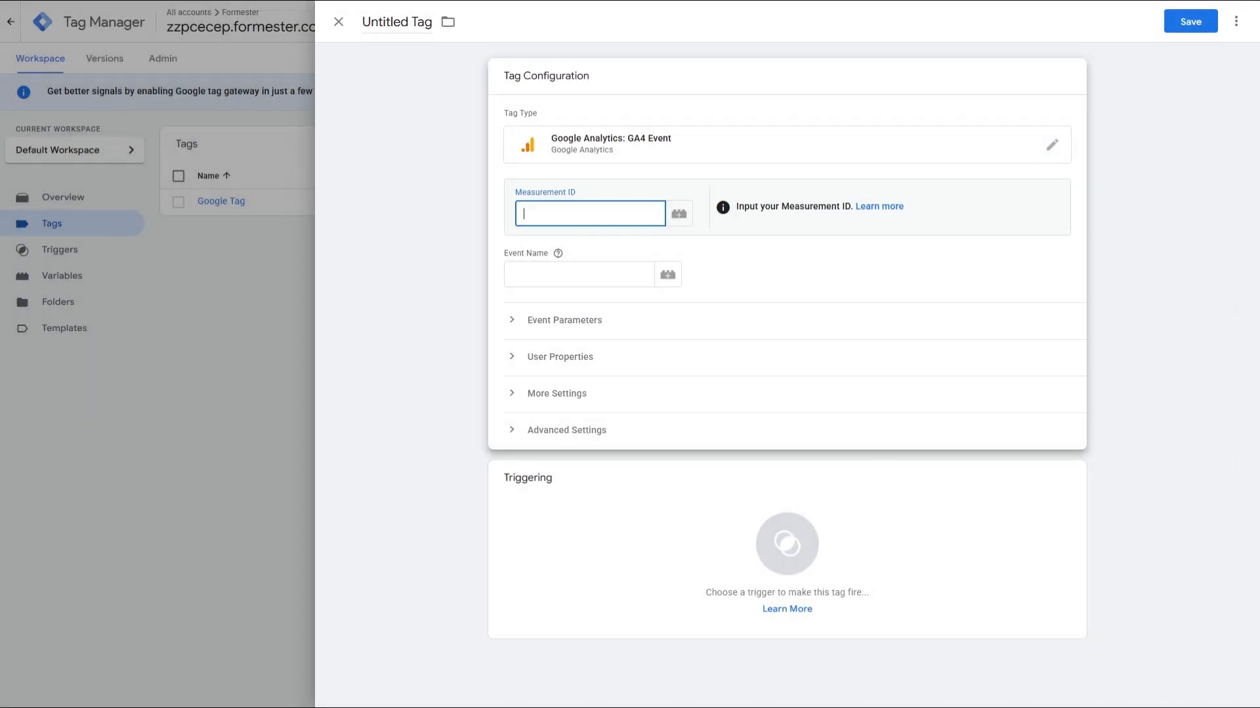
key(ctrl+v)
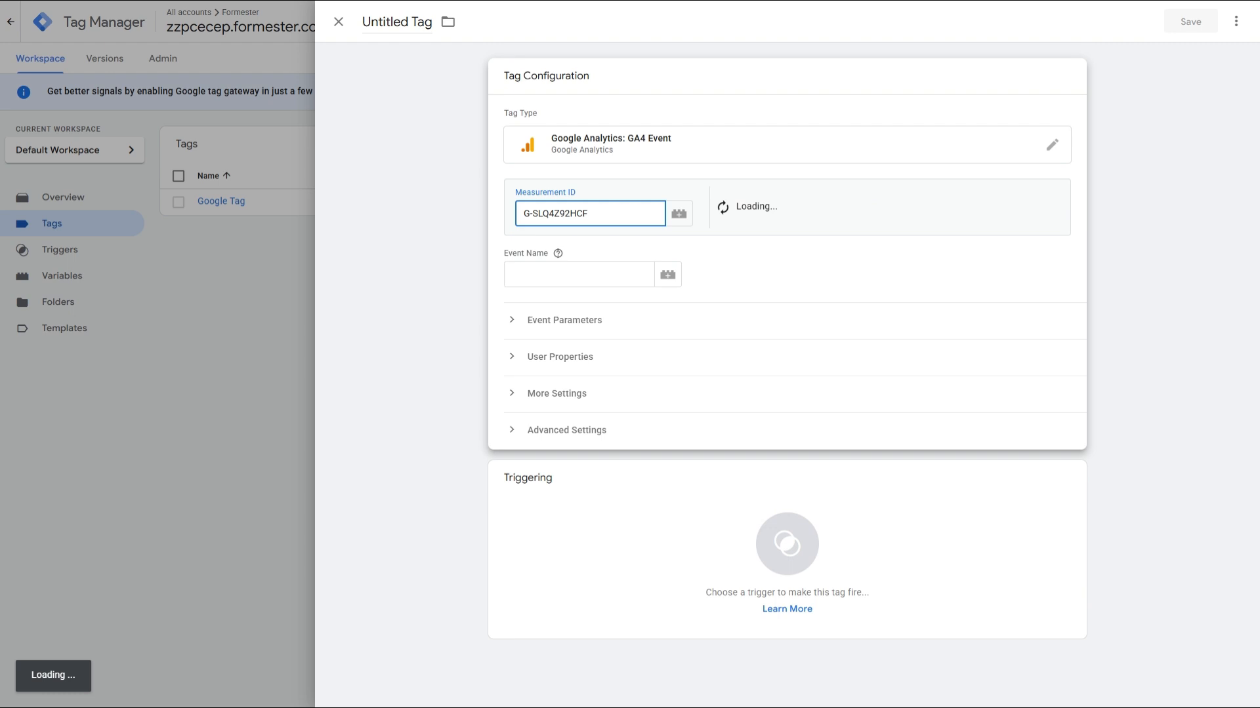
click(579, 275)
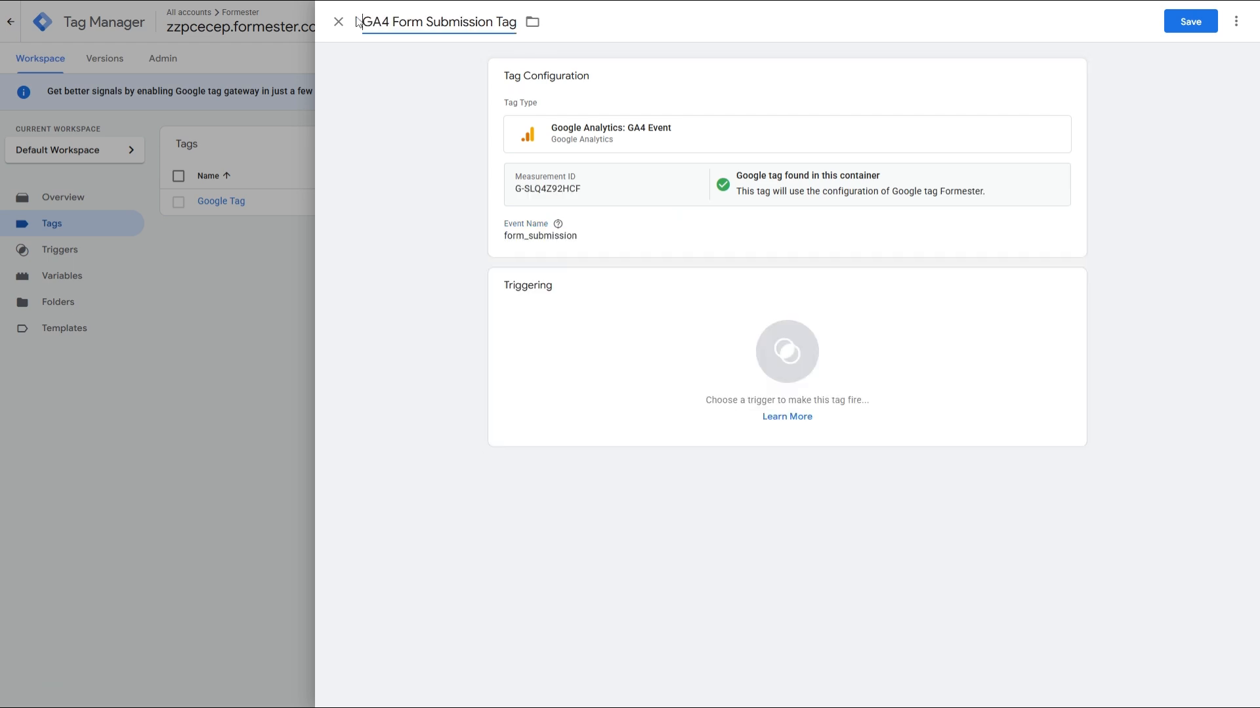
- Assign Form submission trigger as the firing trigger of GA4 Form Submission Tag and save the tag
click(774, 125)
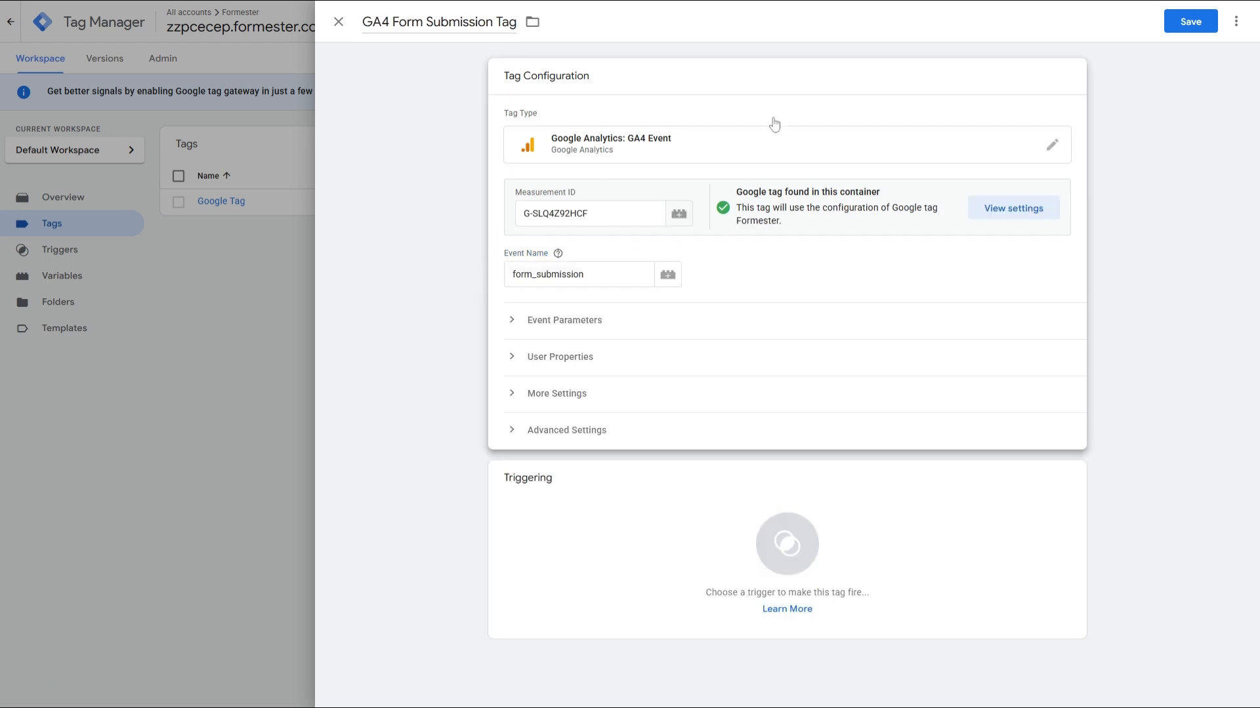
click(533, 322)
click(561, 323)
click(565, 360)
click(565, 360)
click(1066, 479)
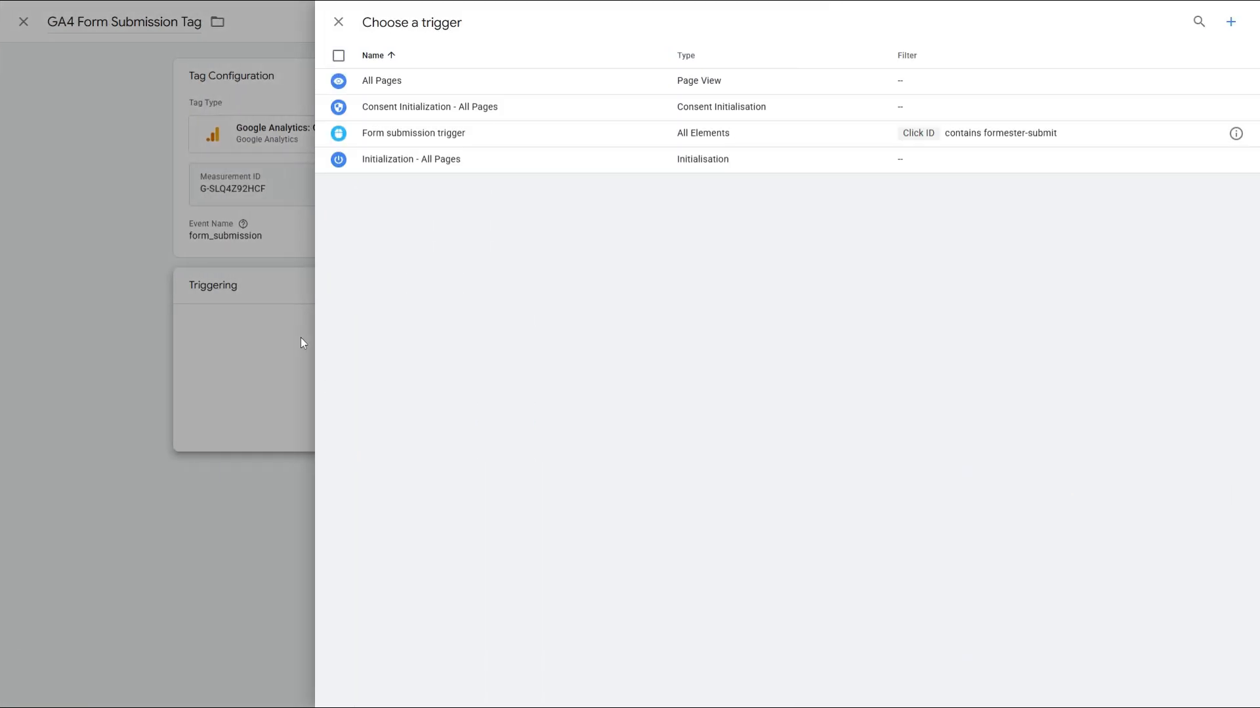
click(391, 135)
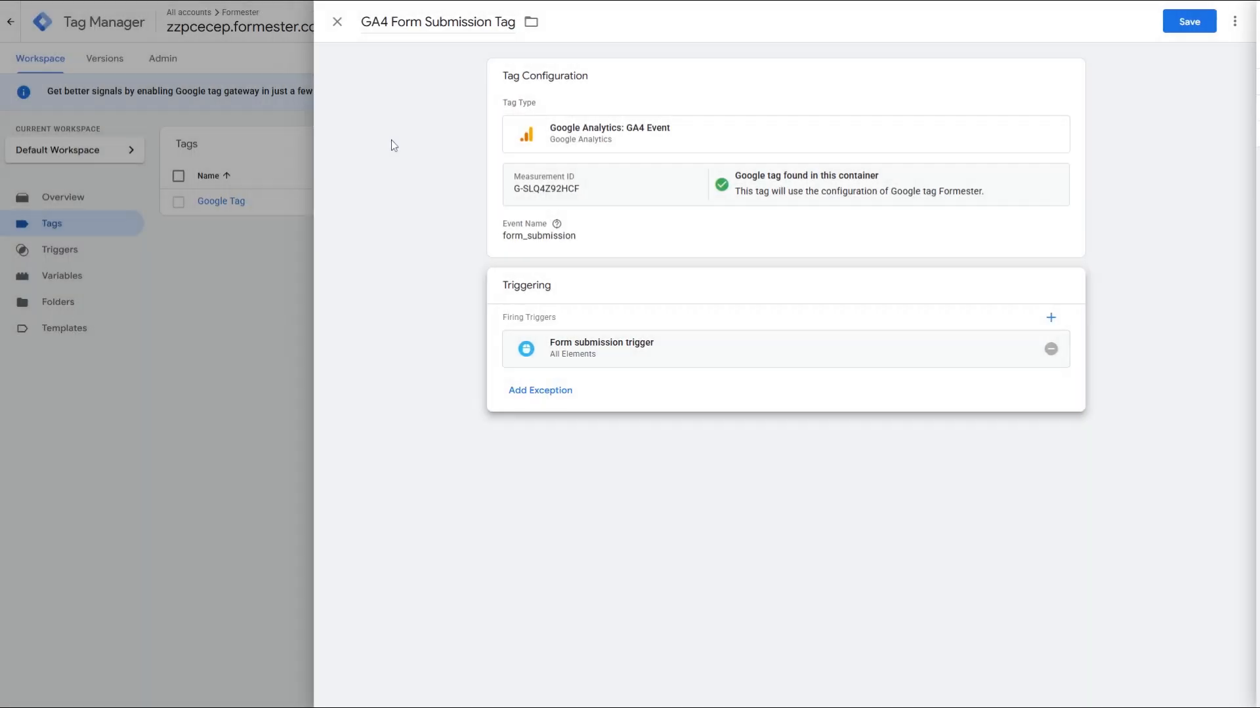
click(1198, 25)
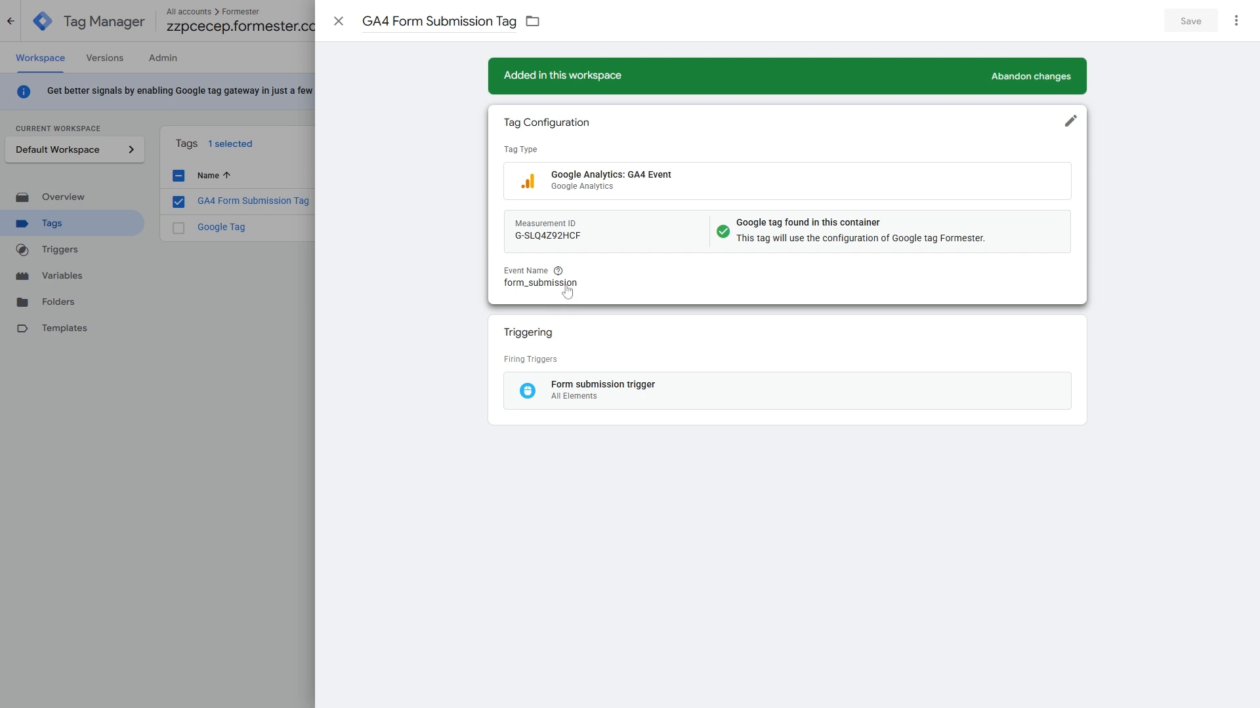
click(214, 297)
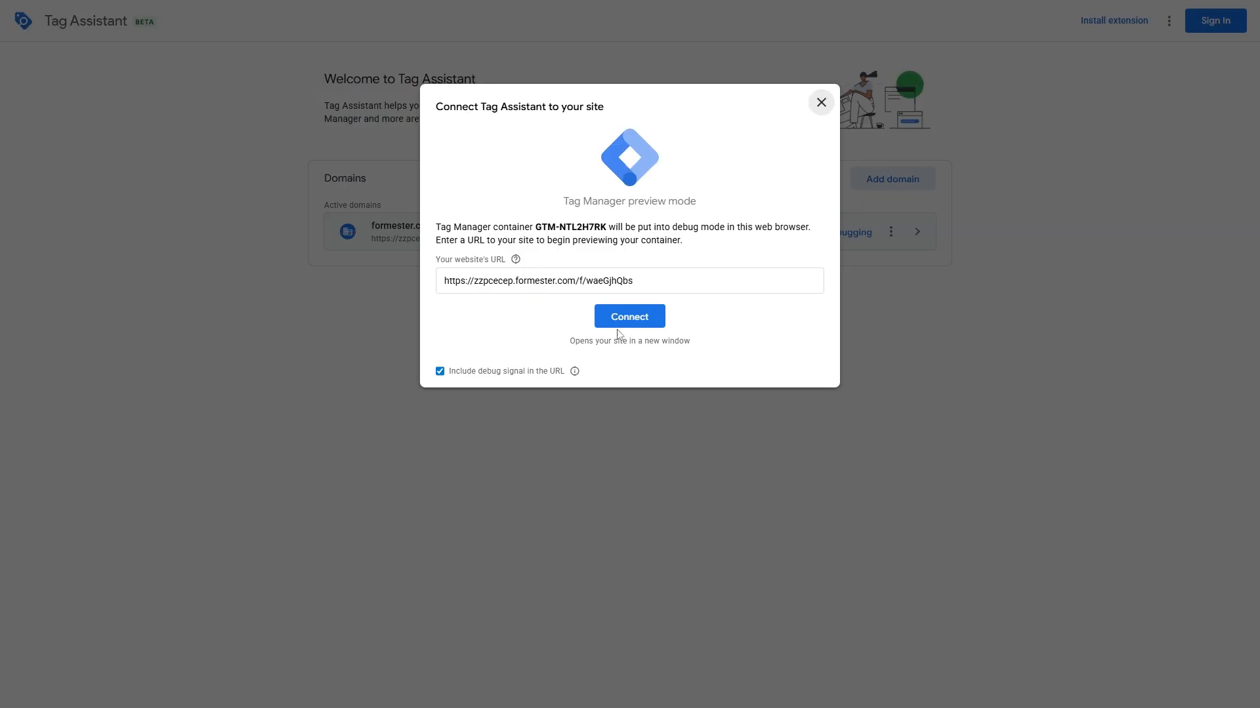
- Connect Tag Assistant preview to the published form, switch to Google Analytics and open DebugView for the property
click(628, 320)
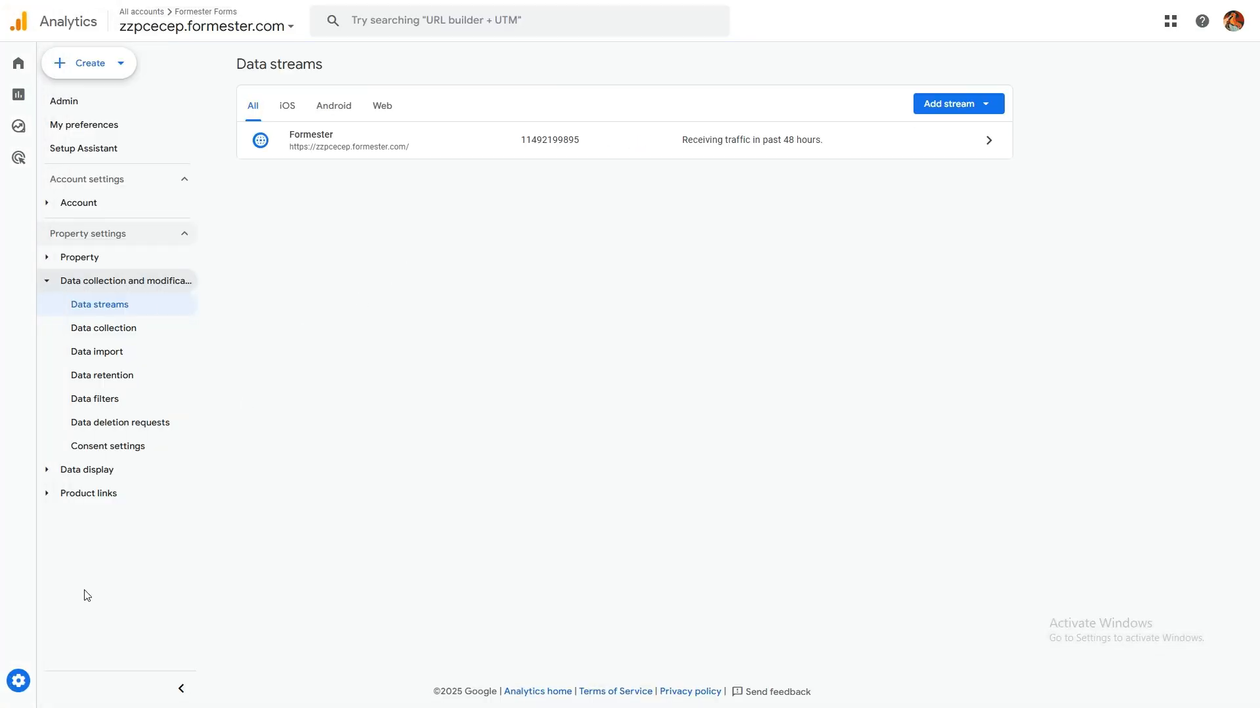
click(18, 681)
scroll(322, 528, down, 1)
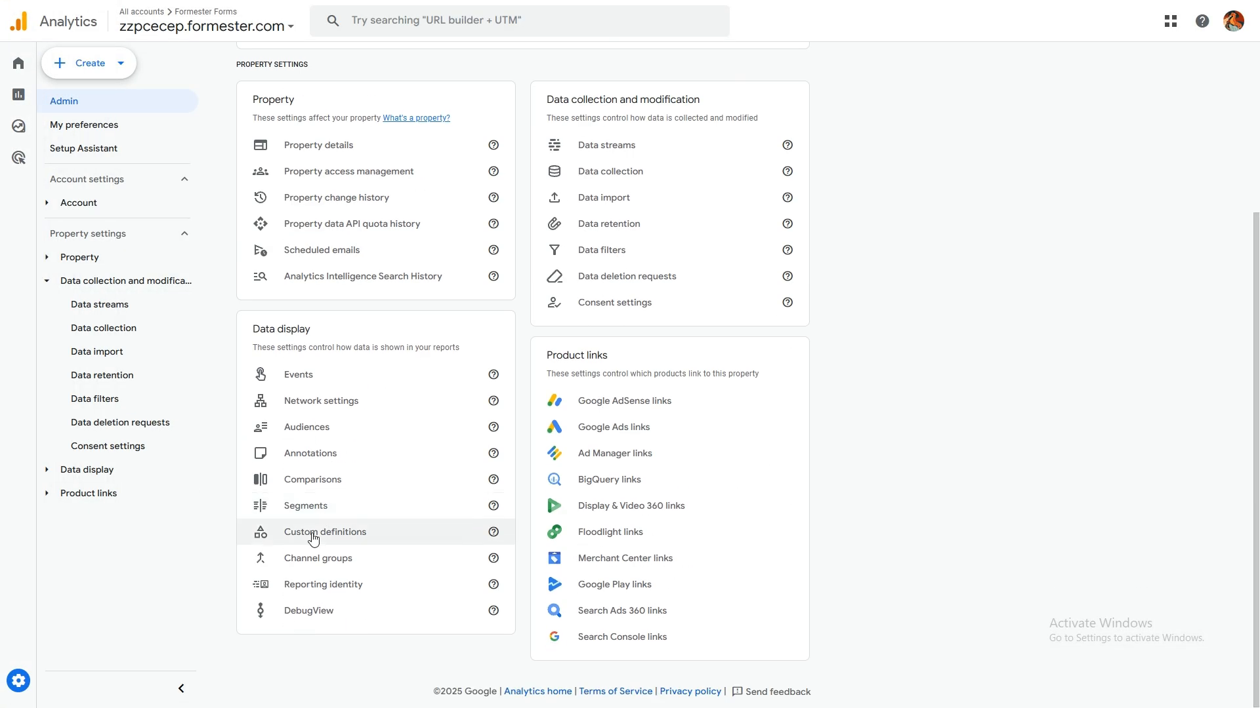
drag(252, 328, 312, 330)
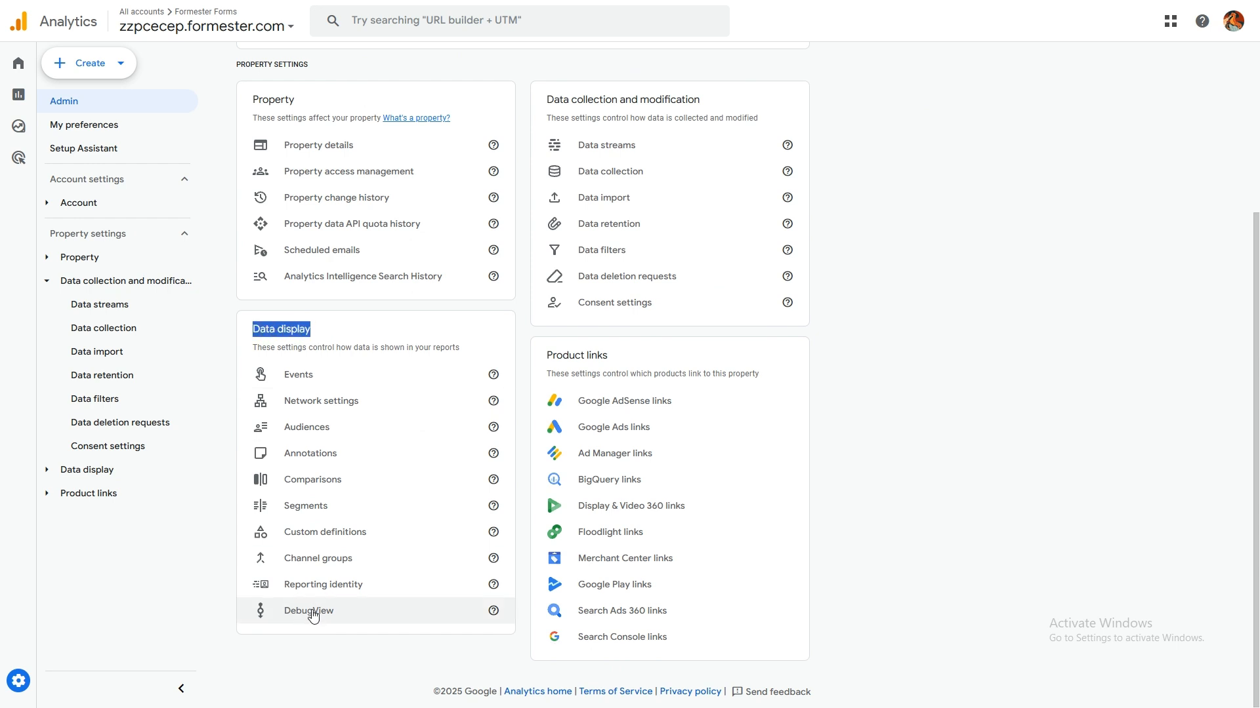
click(311, 611)
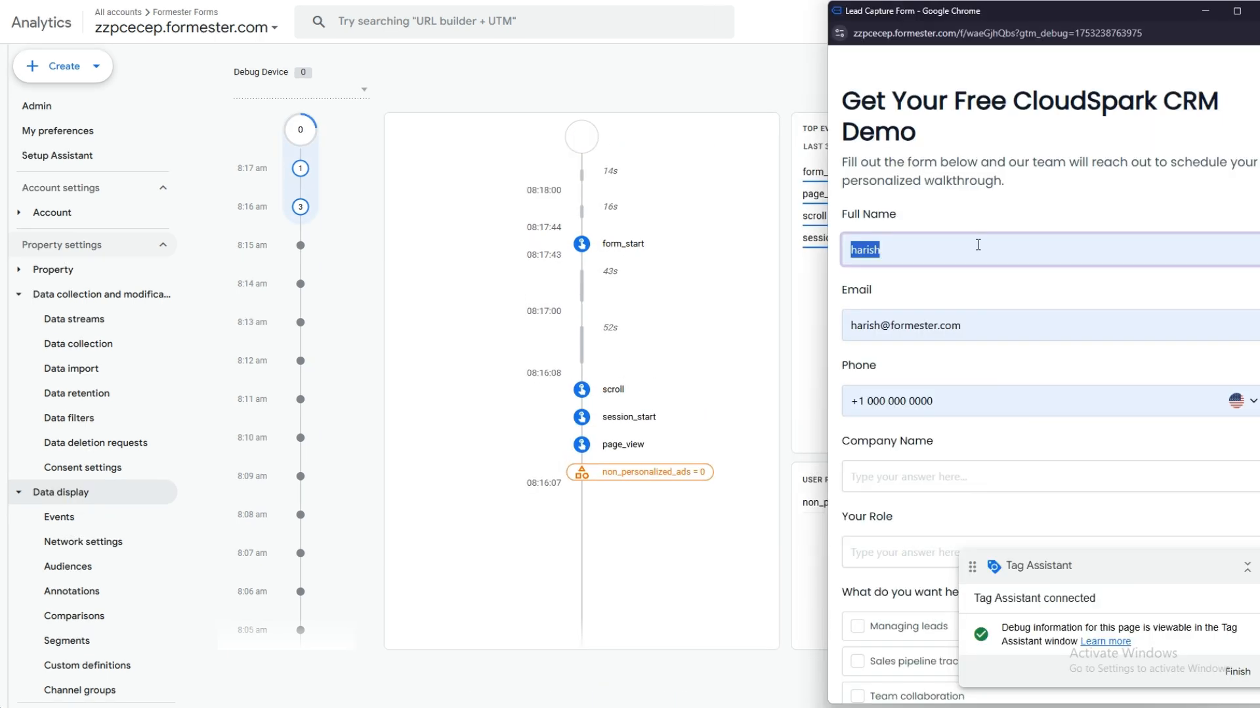
- Submit the previewed lead form with company XYC Providers and role CRO, and inspect the resulting form_submission event in DebugView
double_click(977, 325)
click(961, 407)
click(909, 482)
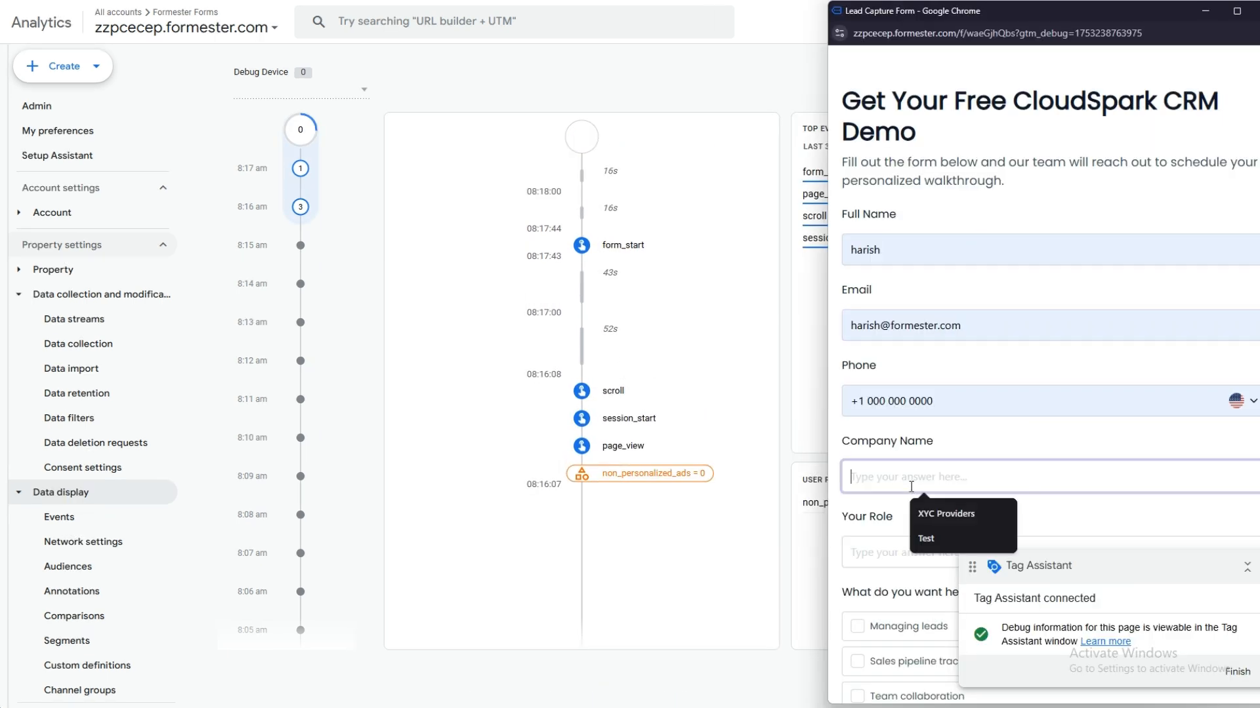
click(940, 513)
scroll(941, 512, down, 1)
click(932, 485)
click(919, 519)
scroll(945, 509, down, 2)
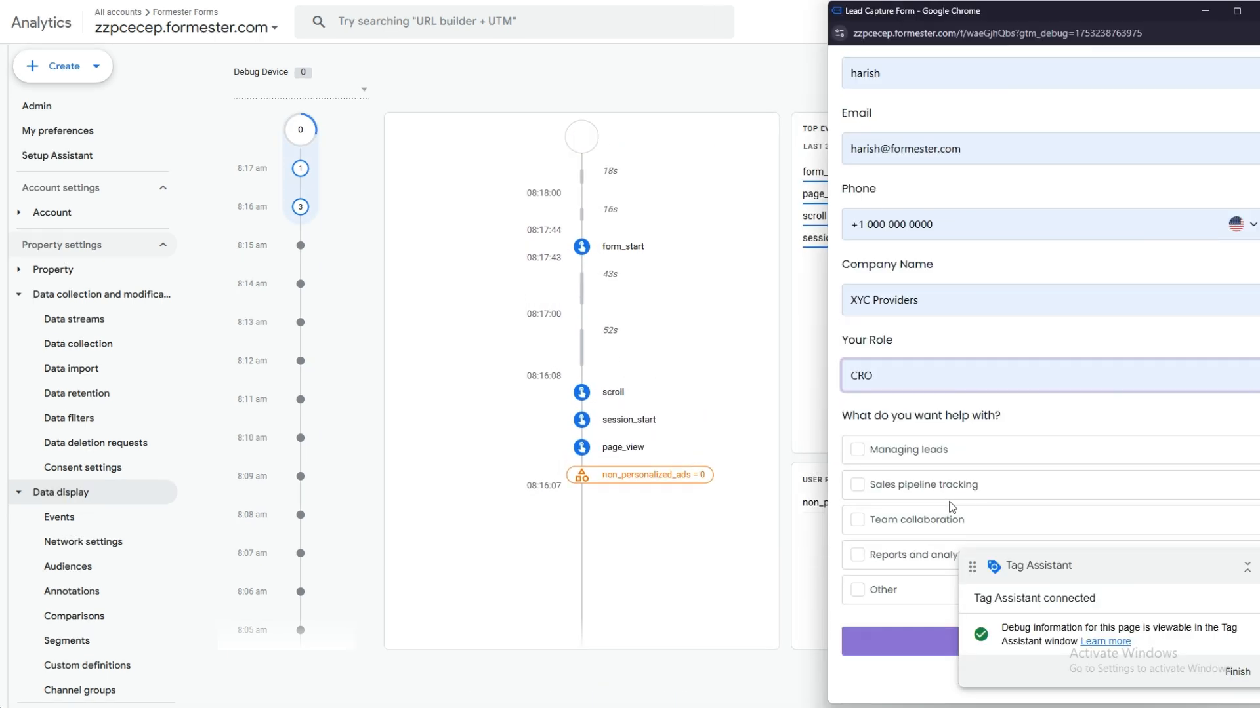
click(922, 648)
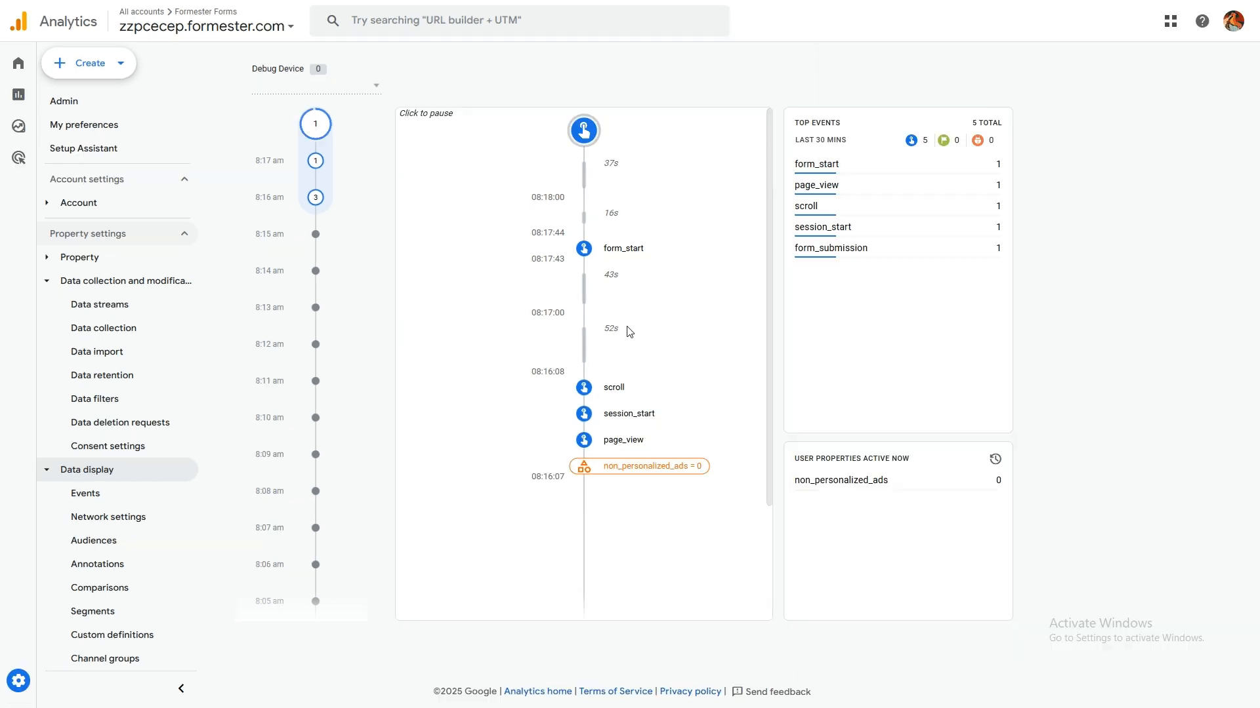
double_click(614, 233)
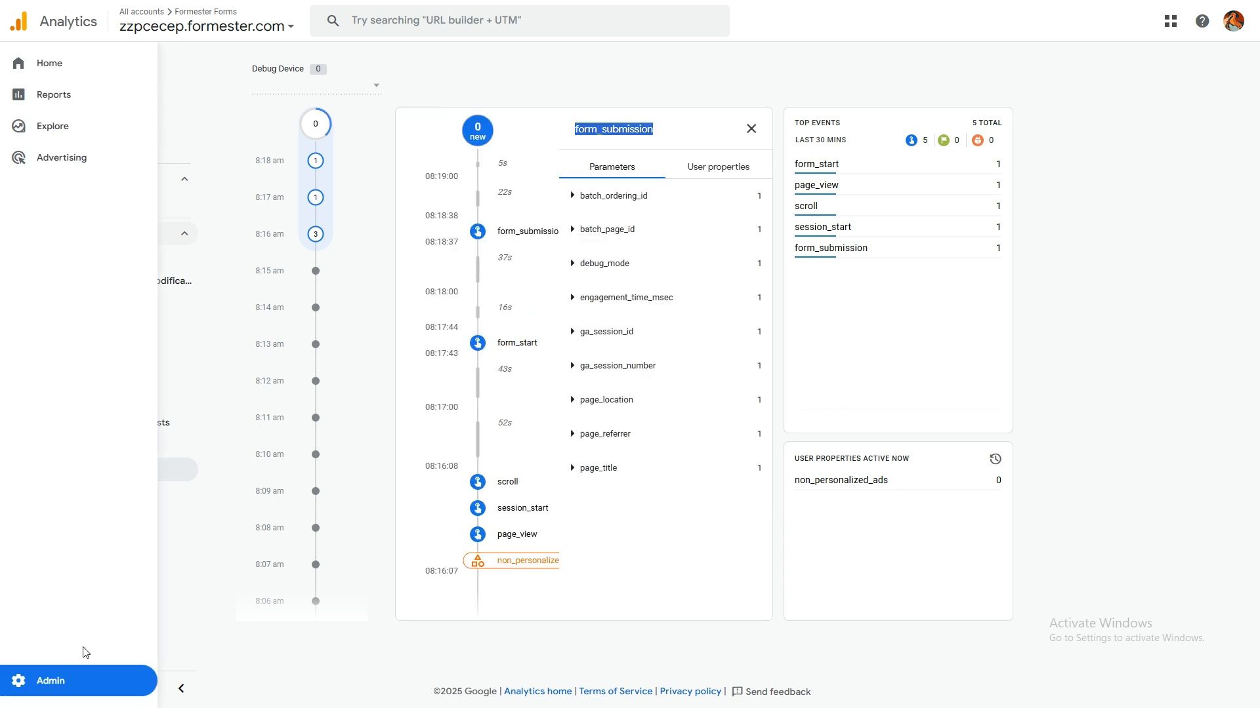
- Create an event named form_submission in the property's event settings and mark it as a key event
click(18, 680)
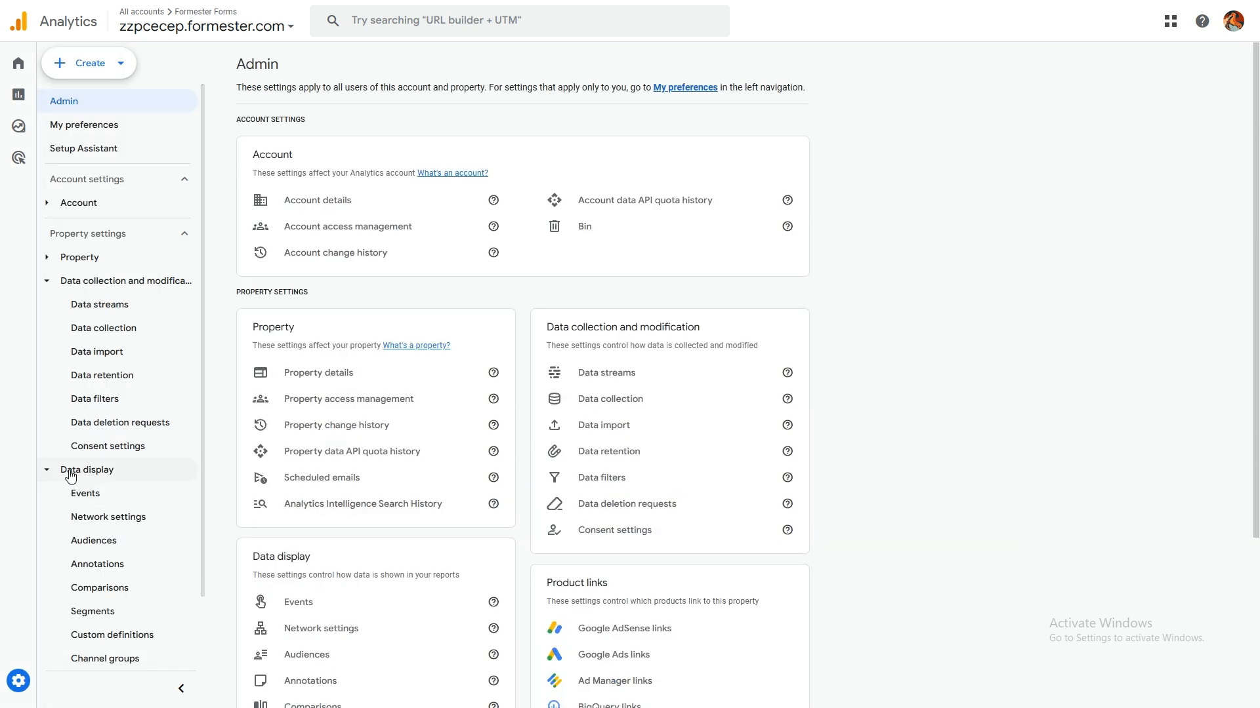
click(87, 498)
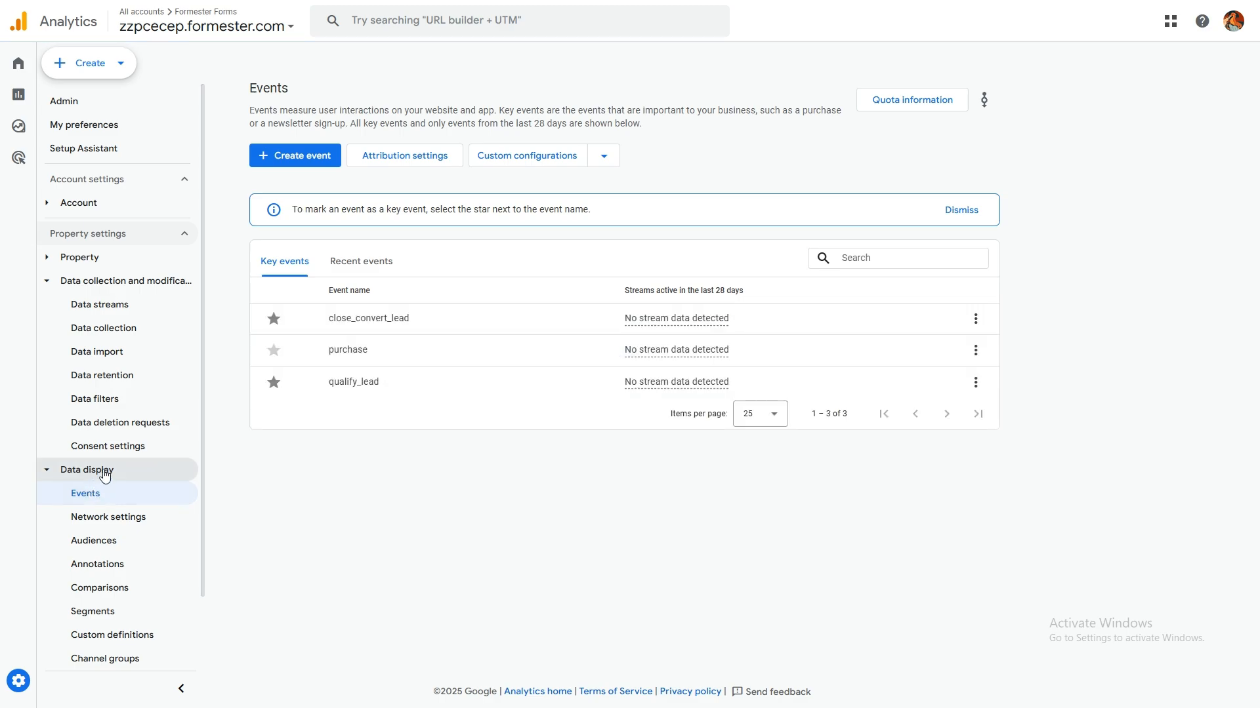
click(308, 155)
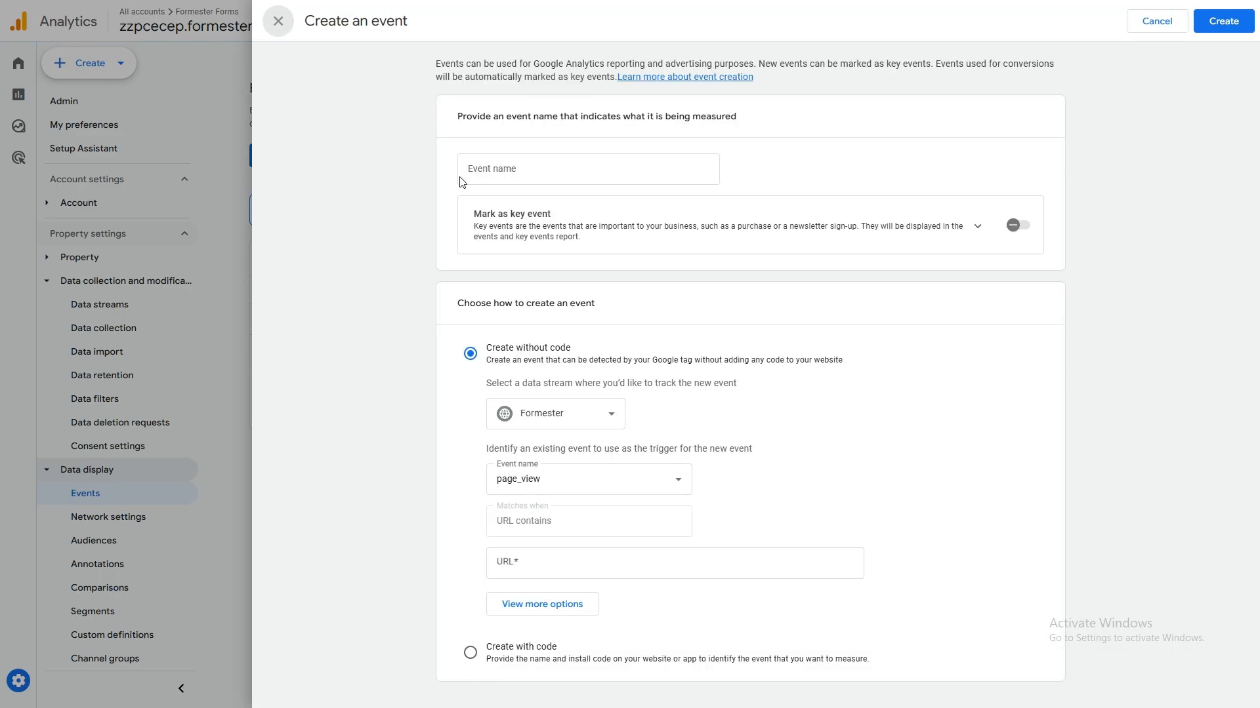
click(568, 171)
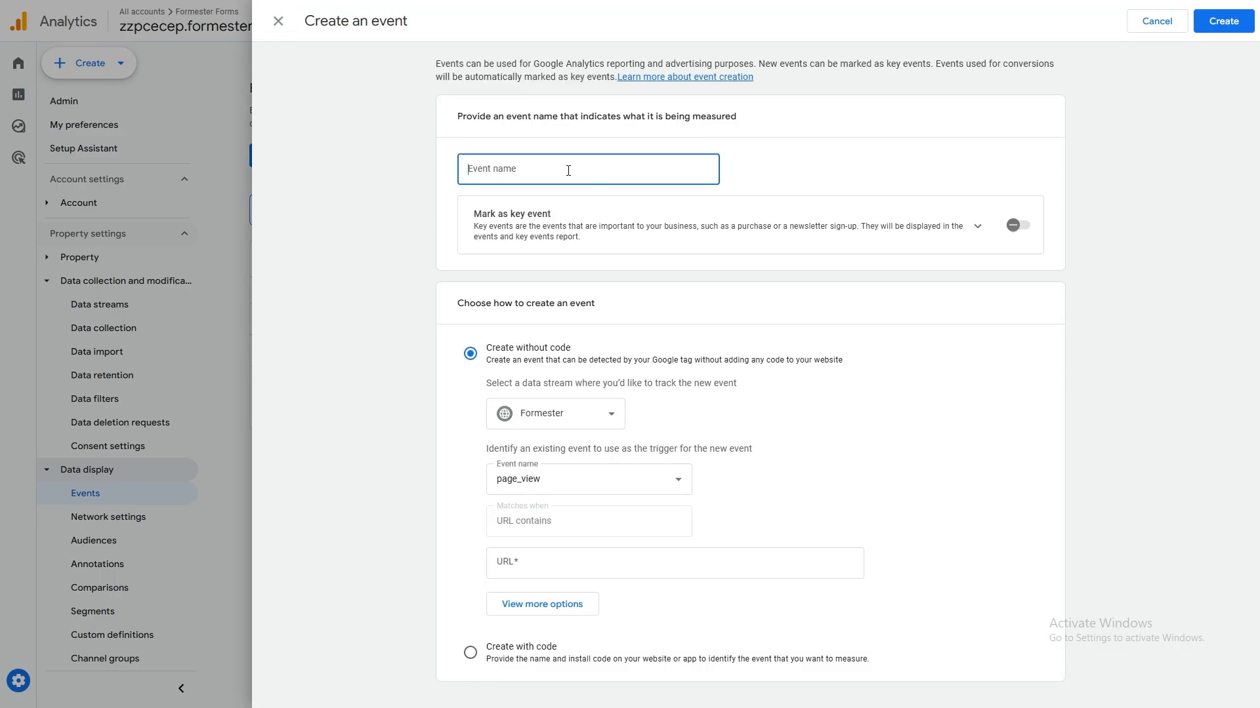
click(1017, 227)
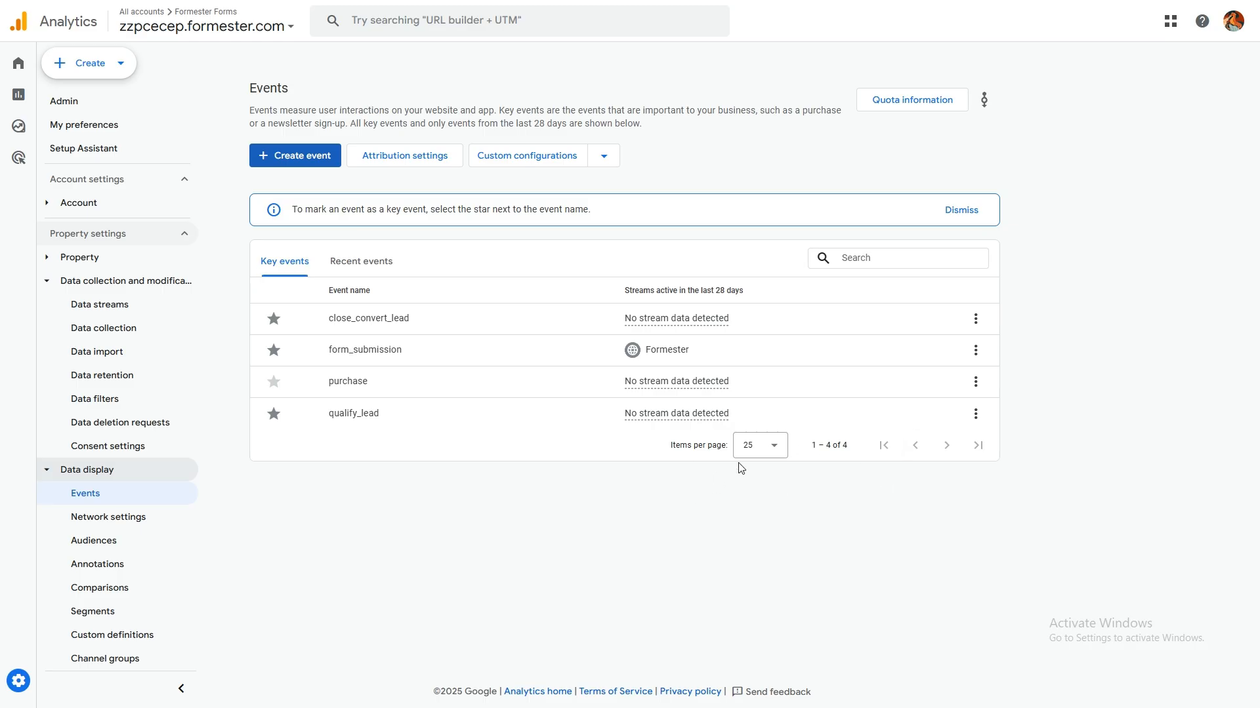
drag(403, 351, 346, 355)
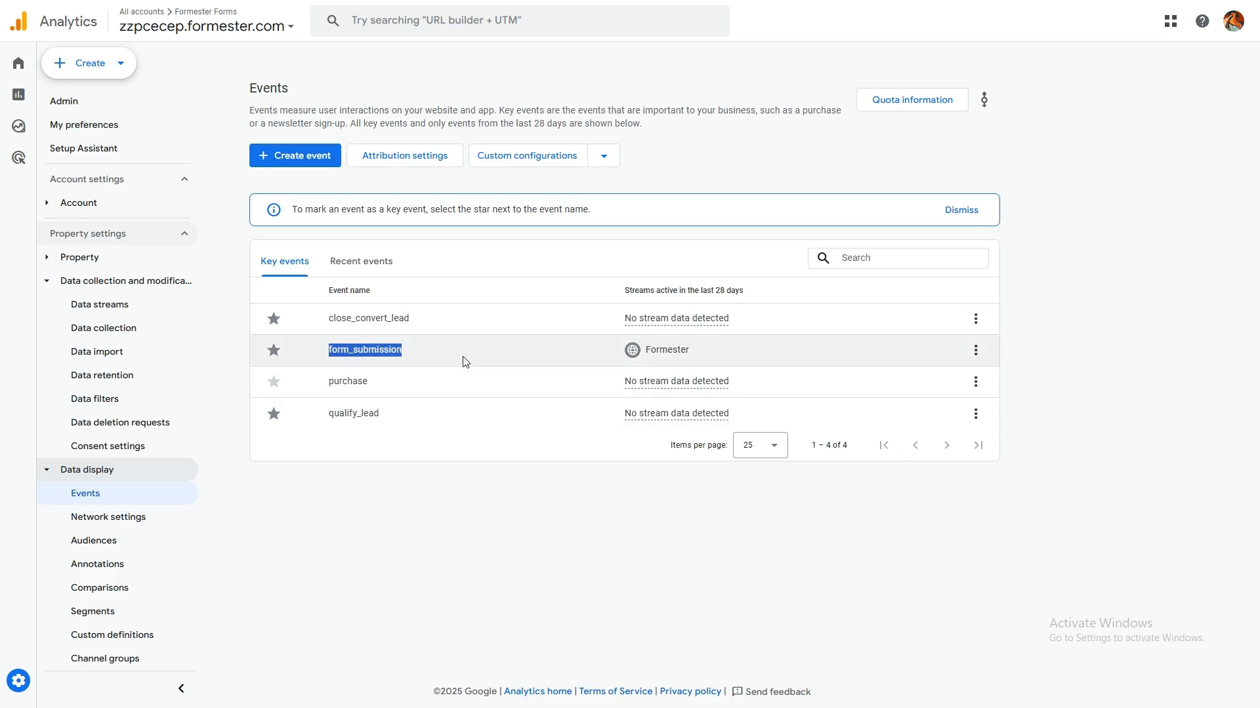
- Limit the Key events column of the Traffic acquisition report to the form_submission event
click(18, 94)
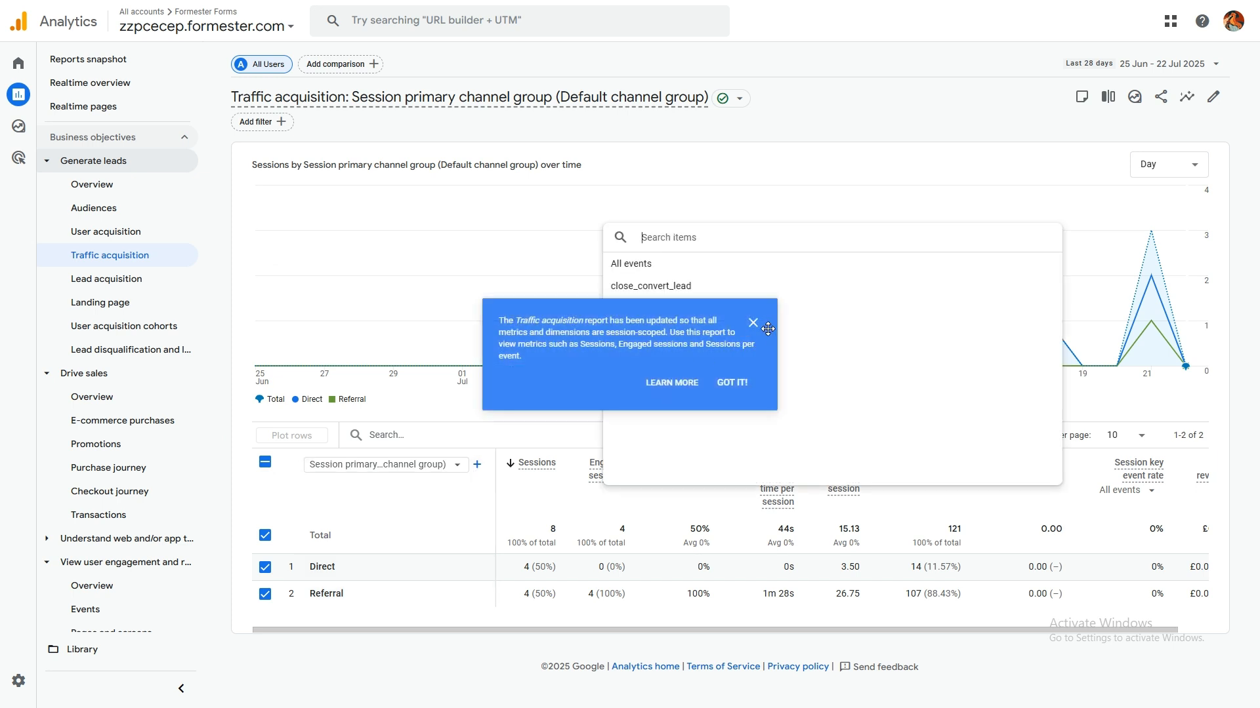
click(758, 324)
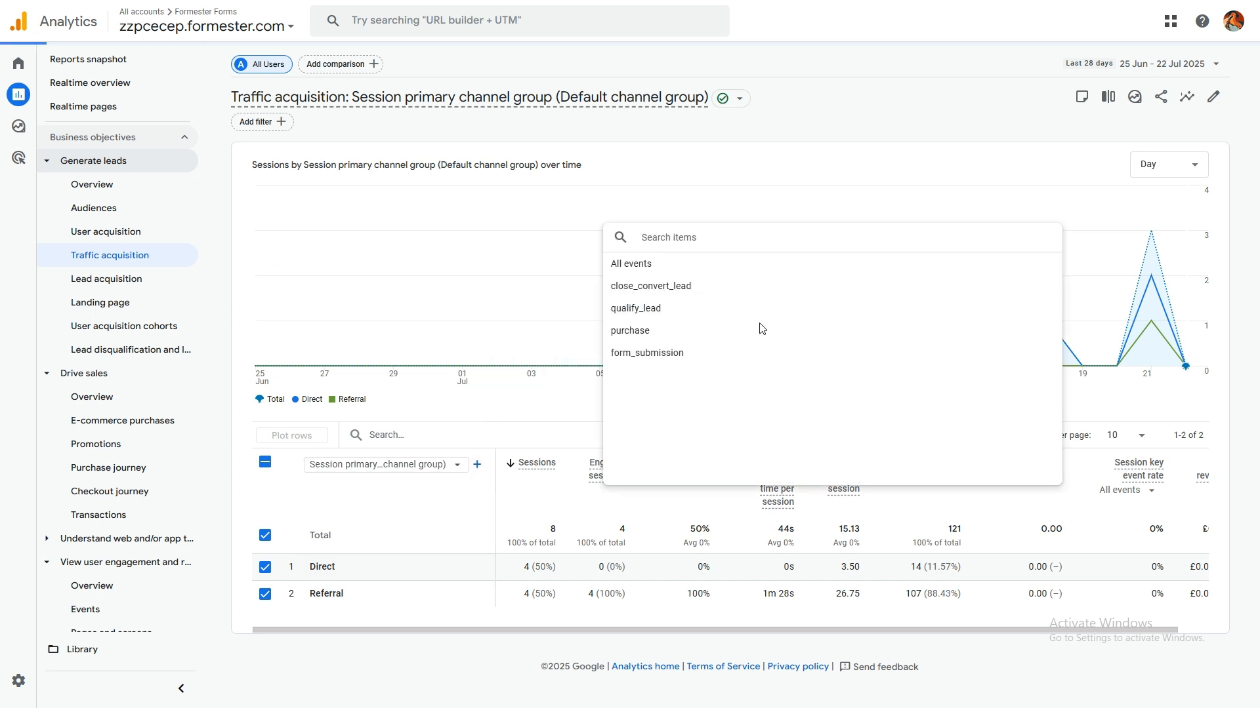
click(667, 354)
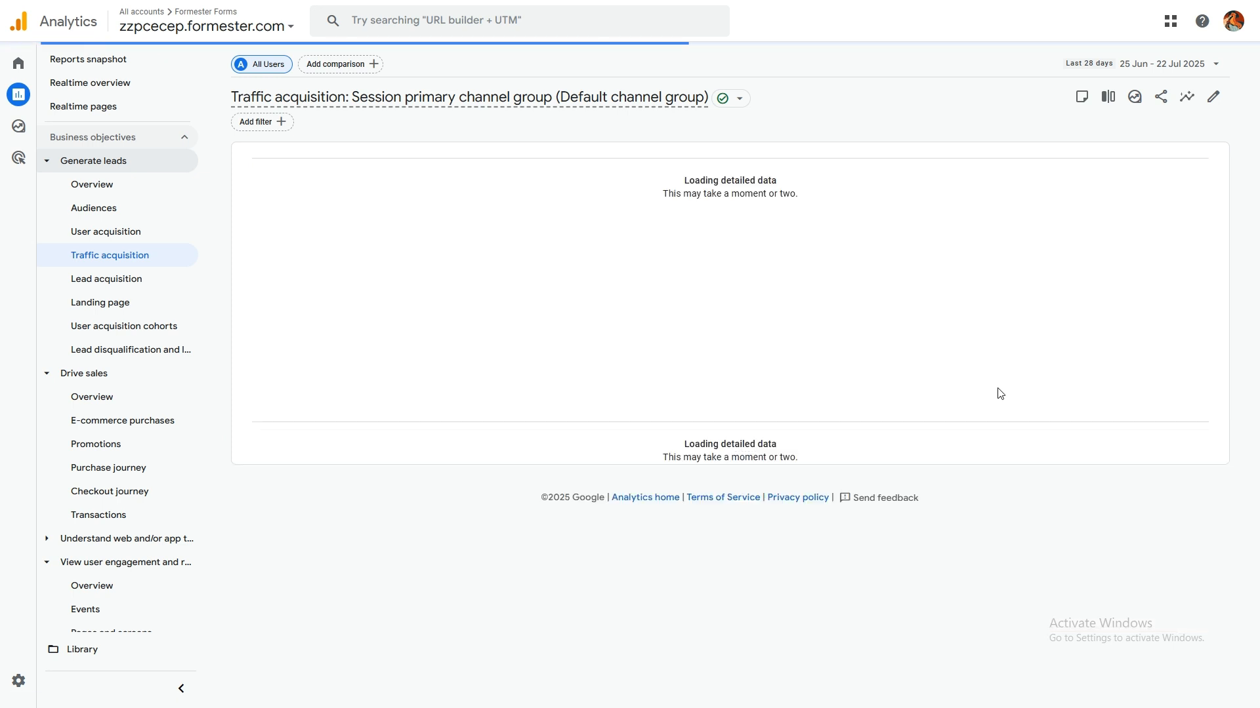
- Add Page path and screen class as a secondary dimension to the Traffic acquisition table
click(477, 465)
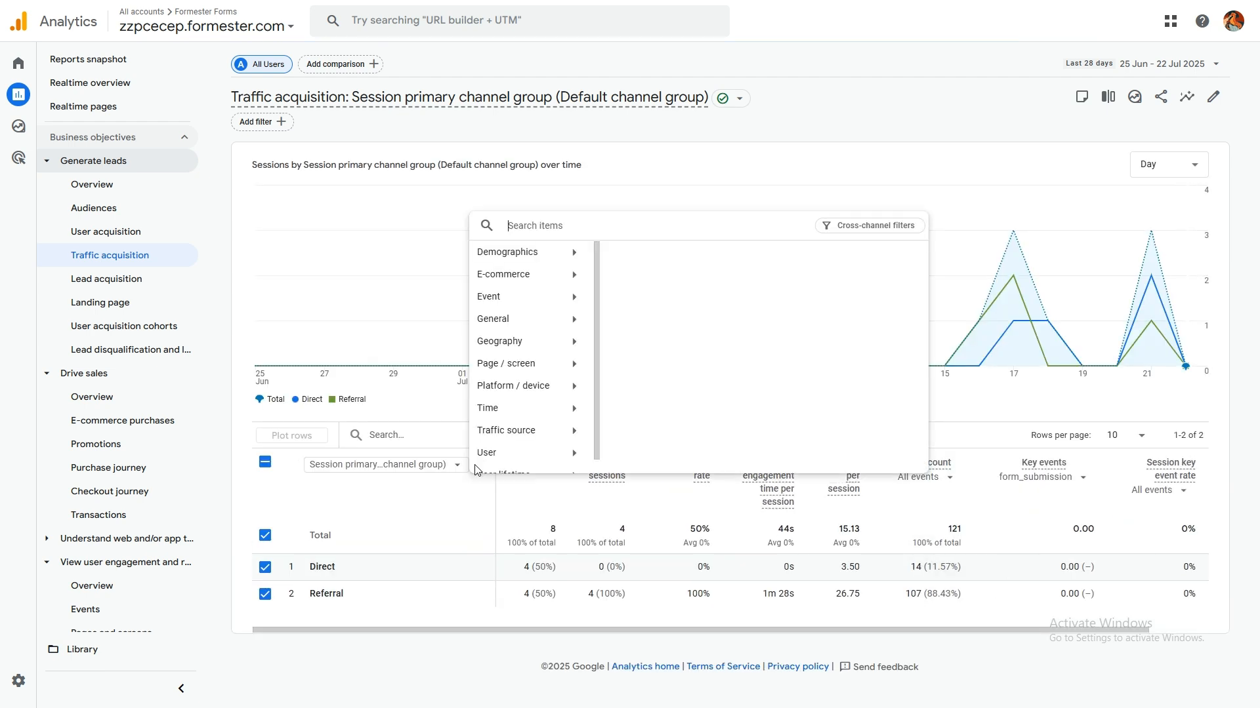
scroll(524, 374, down, 1)
scroll(526, 379, up, 1)
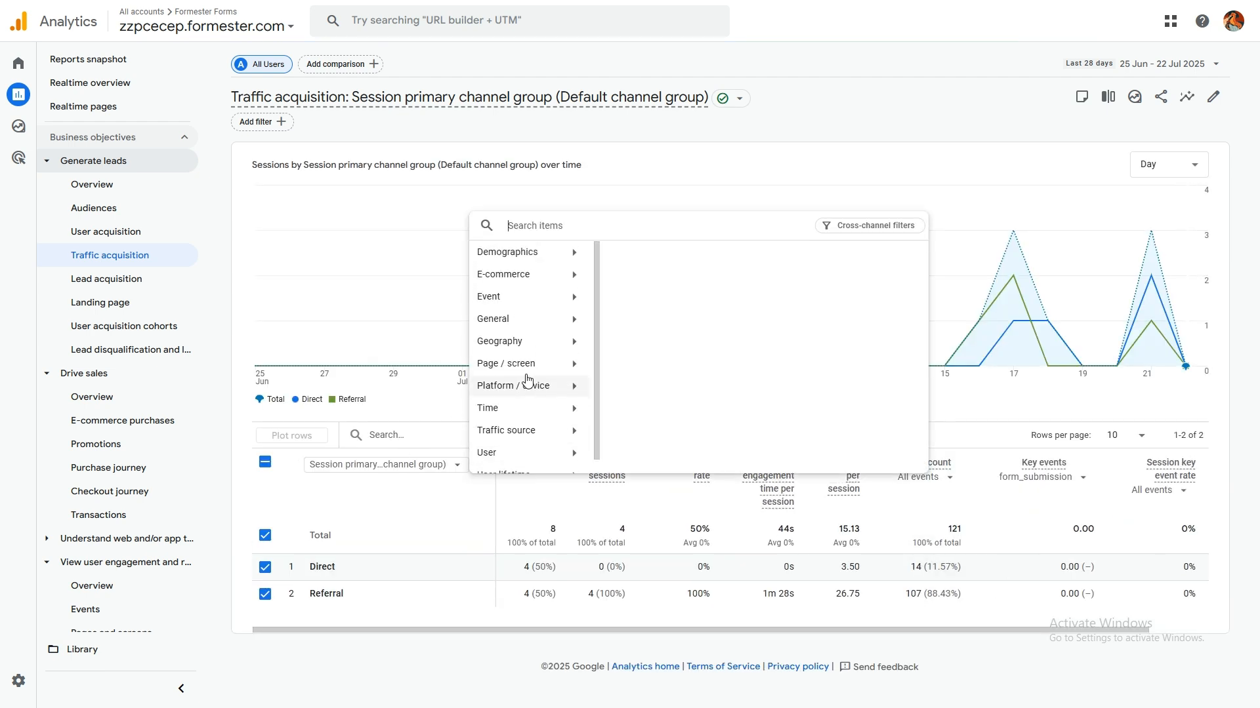
click(540, 368)
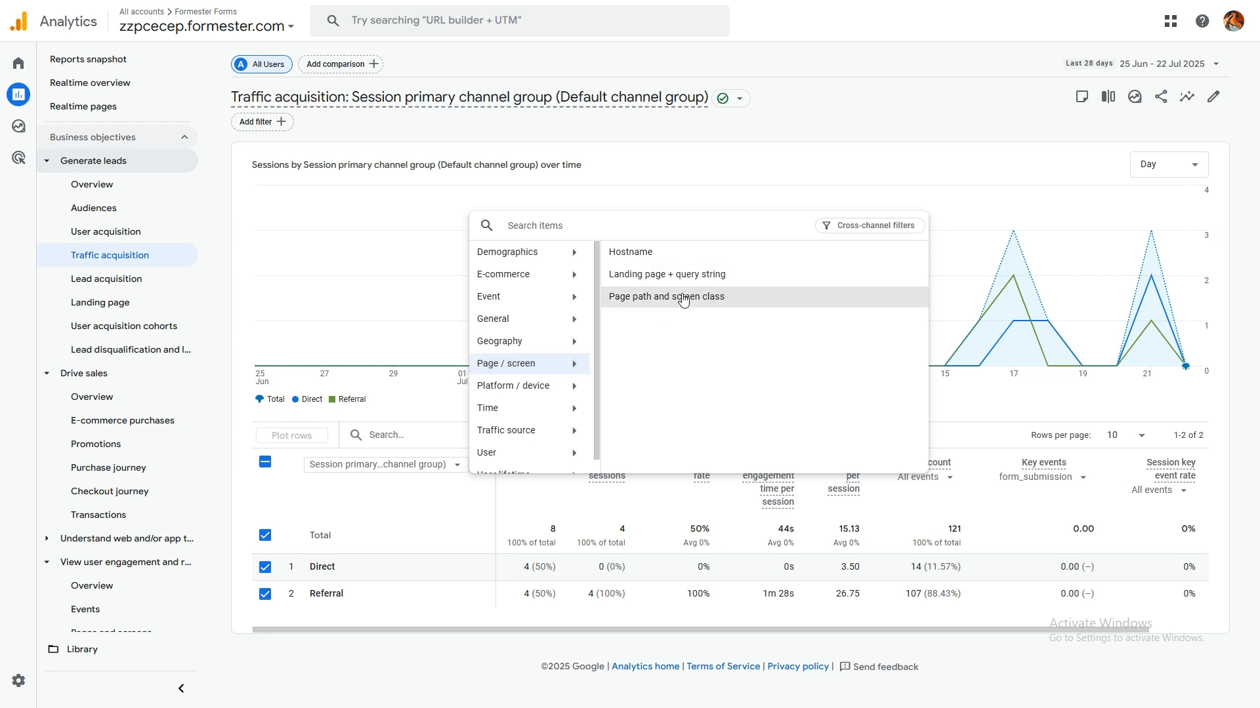